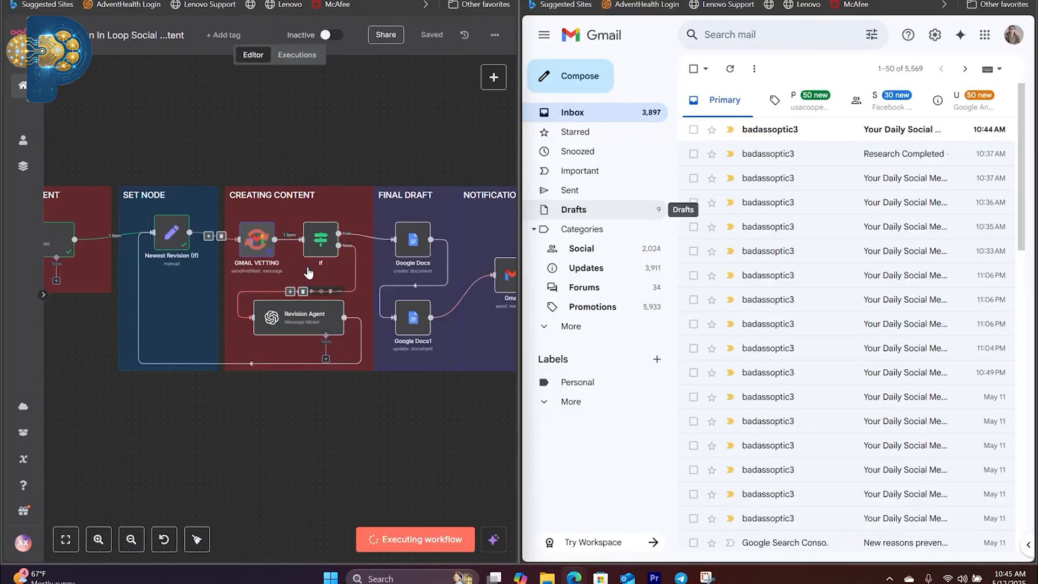
# Step: Open the newest daily social media post email in Gmail, review the draft and open its response form
pyautogui.click(836, 135)
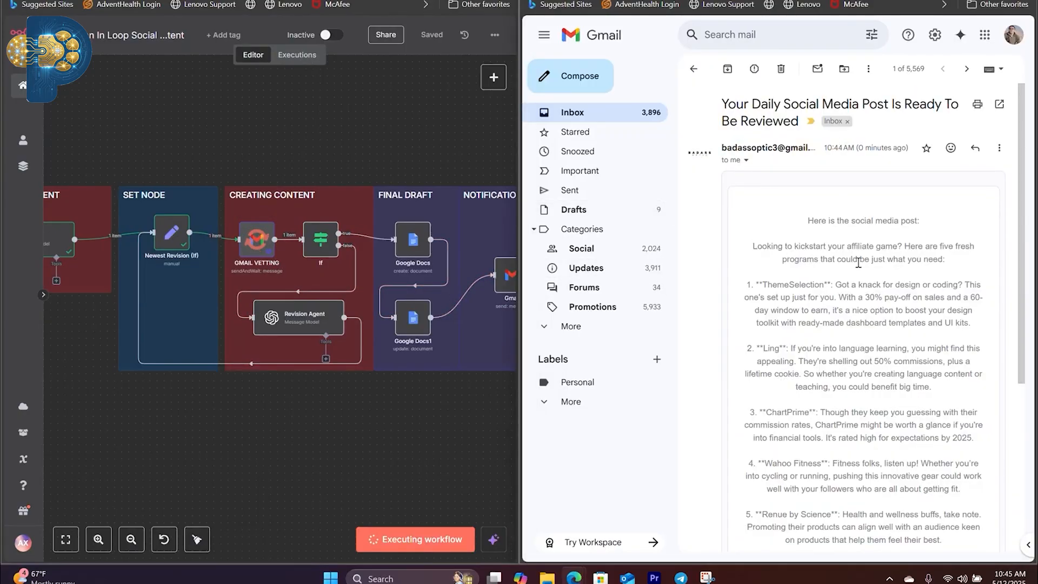
pyautogui.scroll(-5, 871, 289)
pyautogui.scroll(5, 872, 288)
pyautogui.scroll(-2, 857, 256)
pyautogui.scroll(-5, 914, 243)
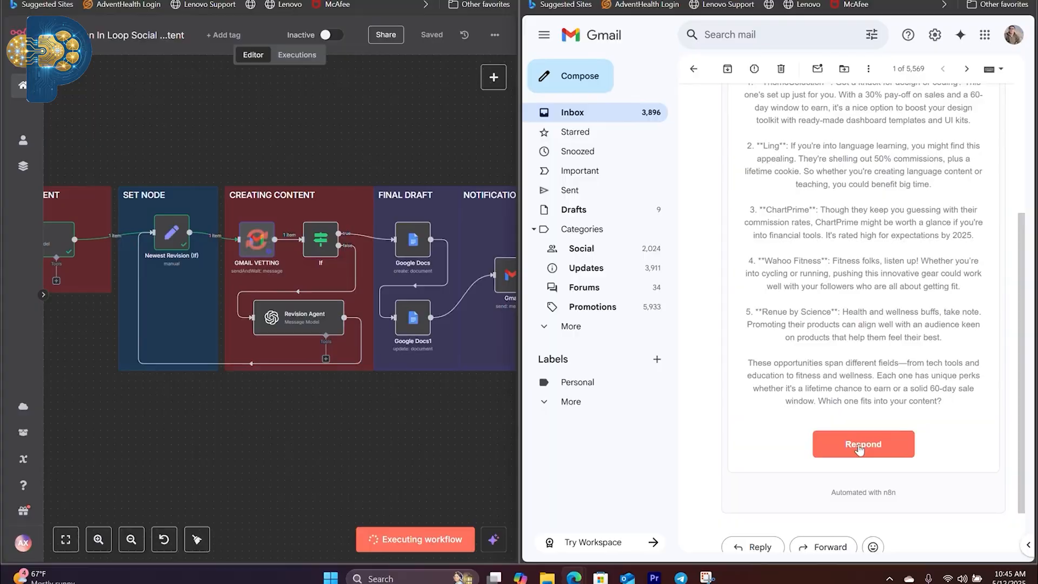
pyautogui.click(861, 442)
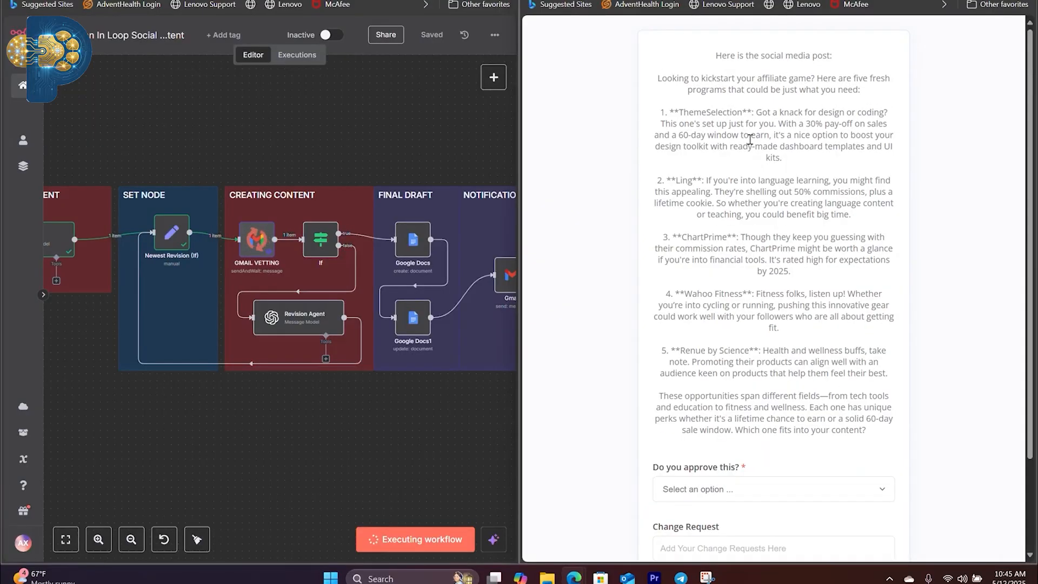
# Step: Answer the approval question with "No, I want to add some changes below" and submit the change request "remove item 5"
pyautogui.scroll(-3, 751, 139)
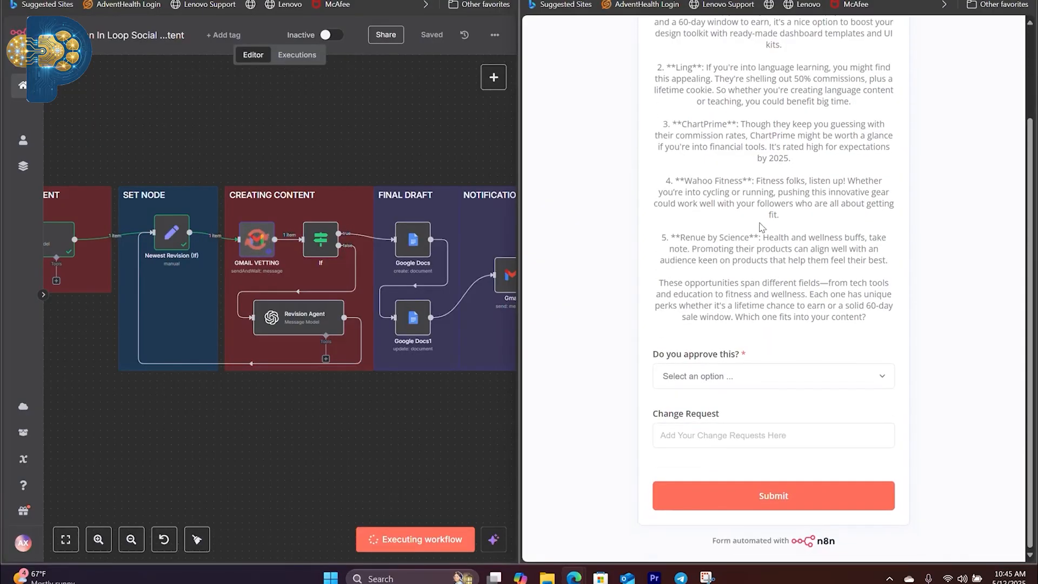
pyautogui.click(715, 379)
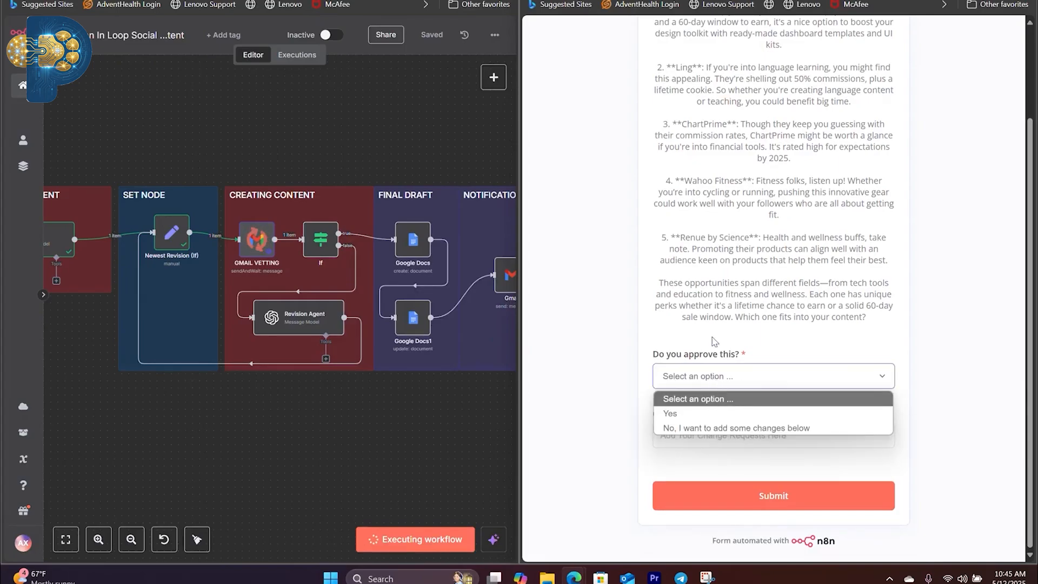
pyautogui.click(694, 429)
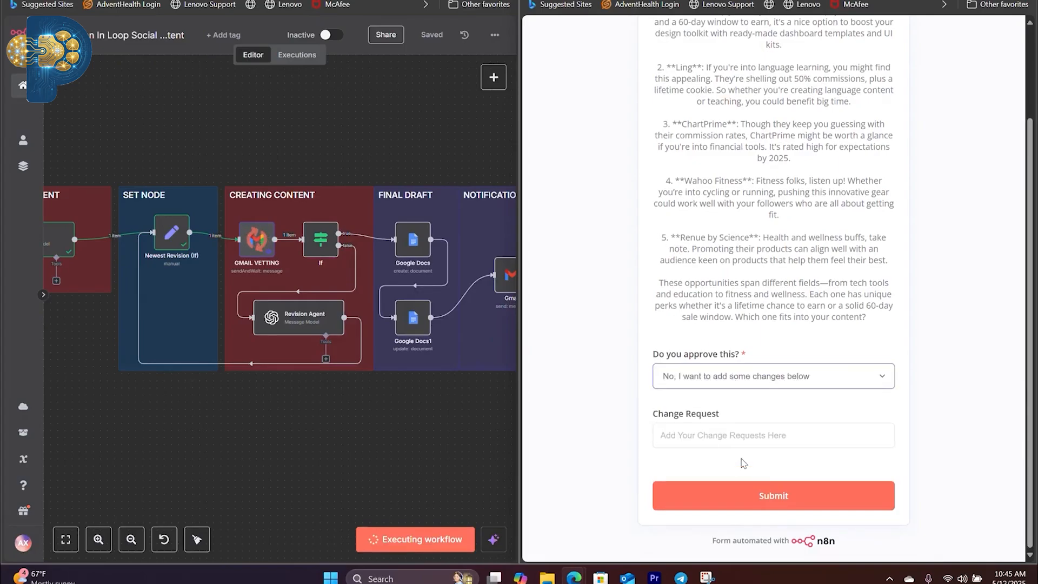
pyautogui.click(714, 438)
pyautogui.write('remove item 5')
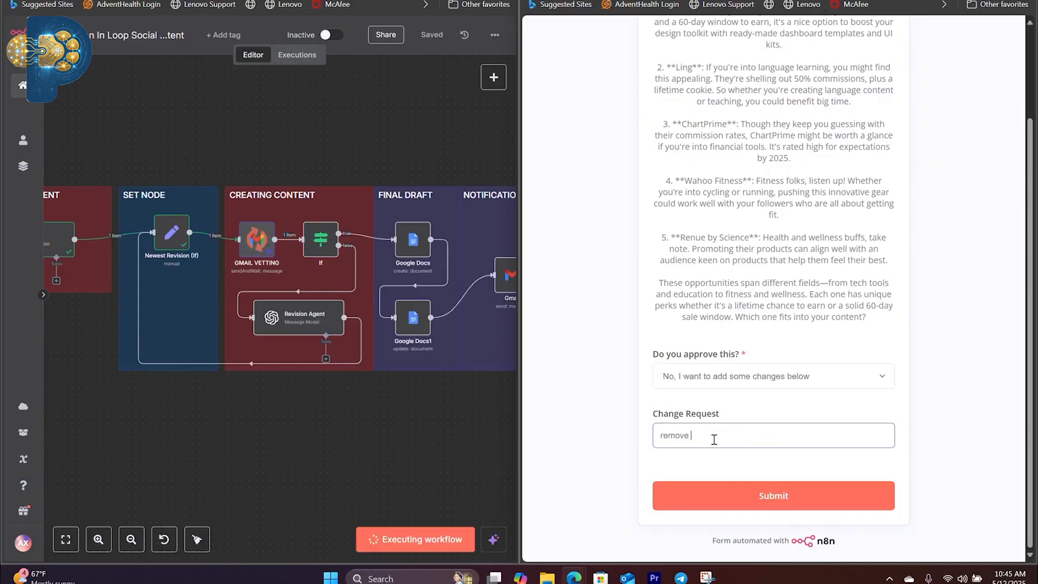
pyautogui.click(792, 496)
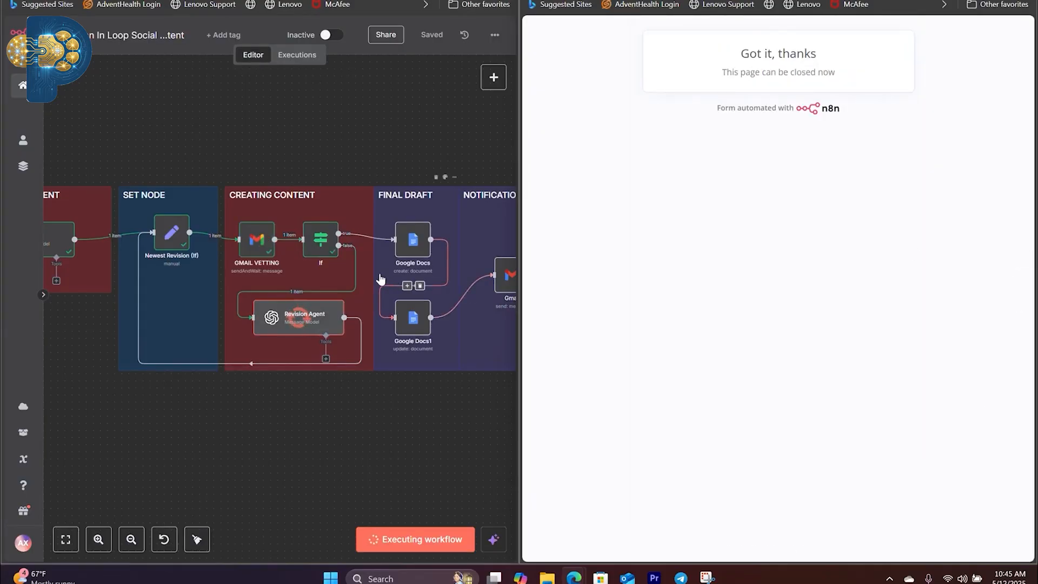
# Step: Close the submitted form, review the revised post in the newest inbox email and open its response form
pyautogui.moveTo(312, 297)
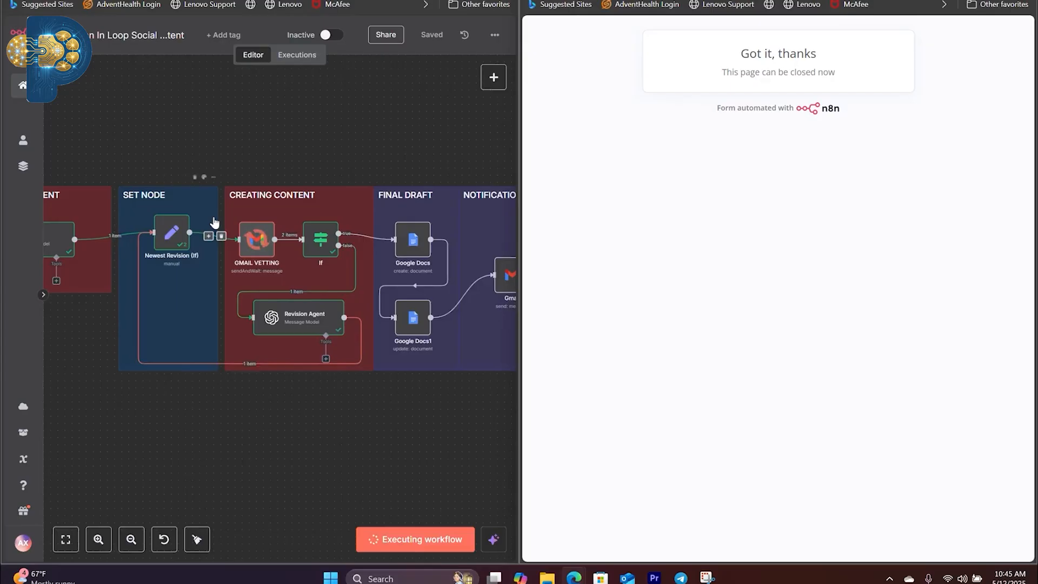
pyautogui.hotkey('ctrl', 'w')
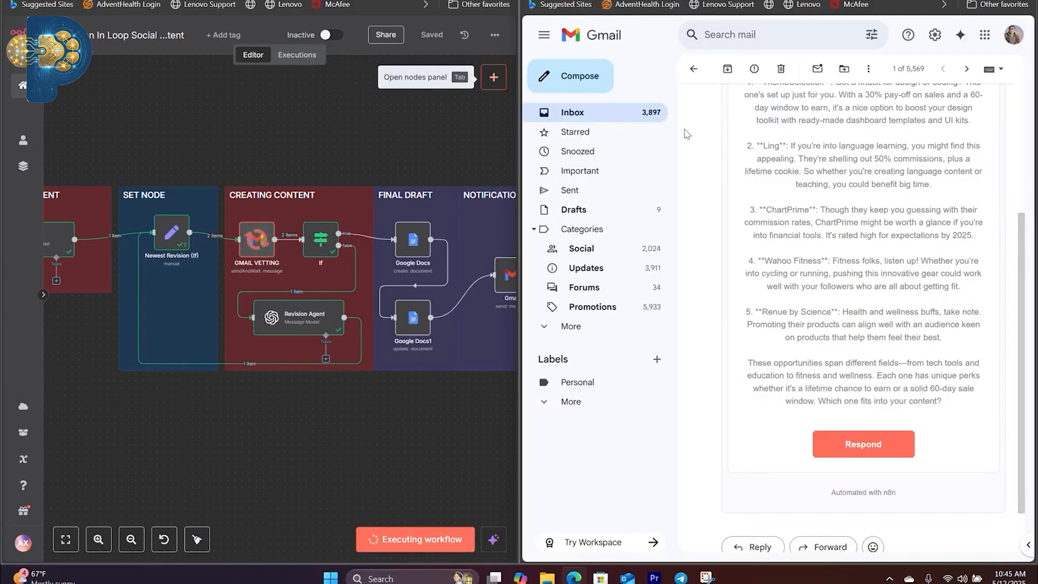
pyautogui.click(584, 112)
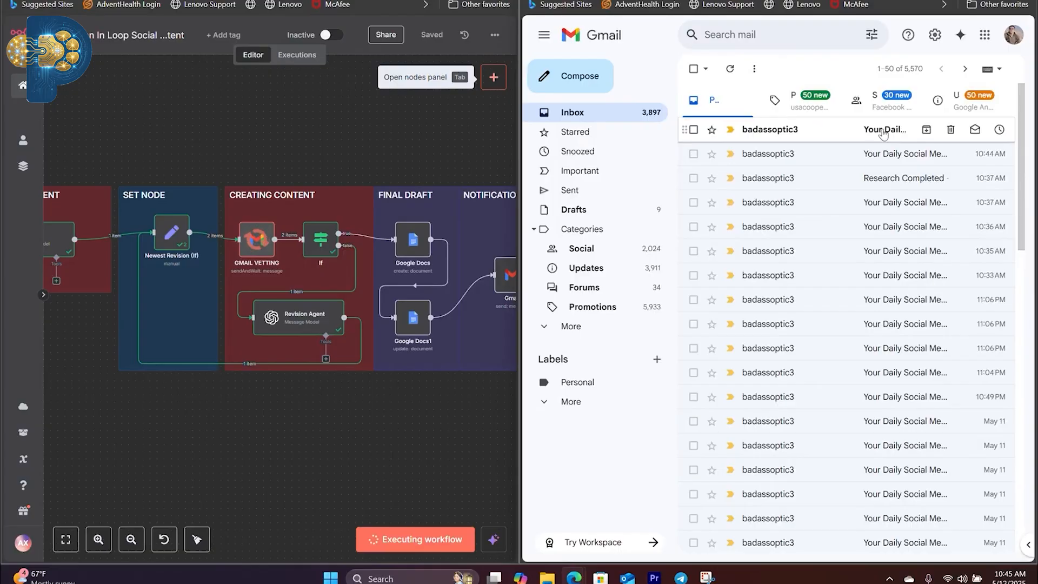
pyautogui.click(875, 135)
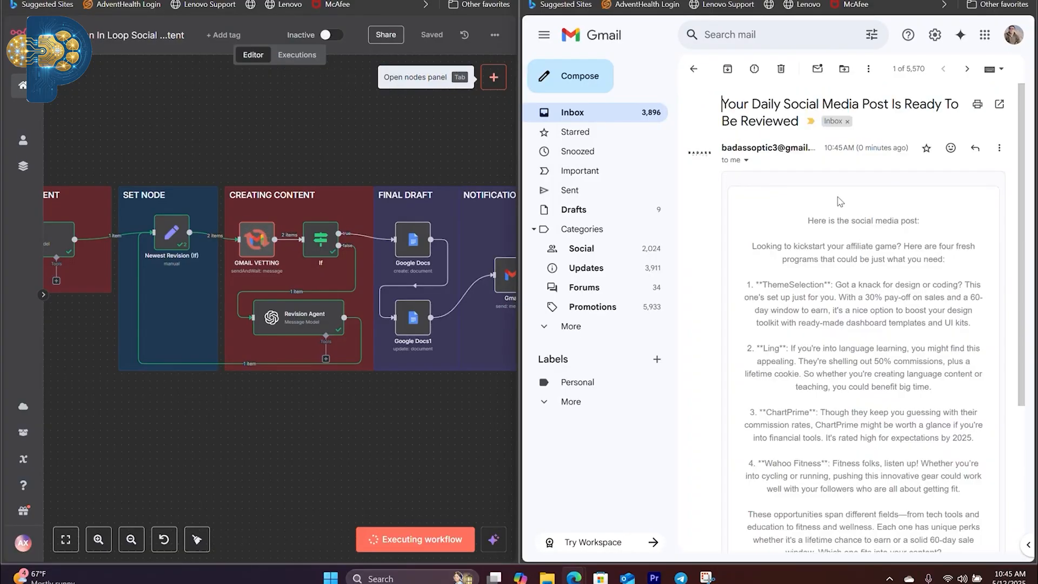
pyautogui.scroll(-3, 871, 287)
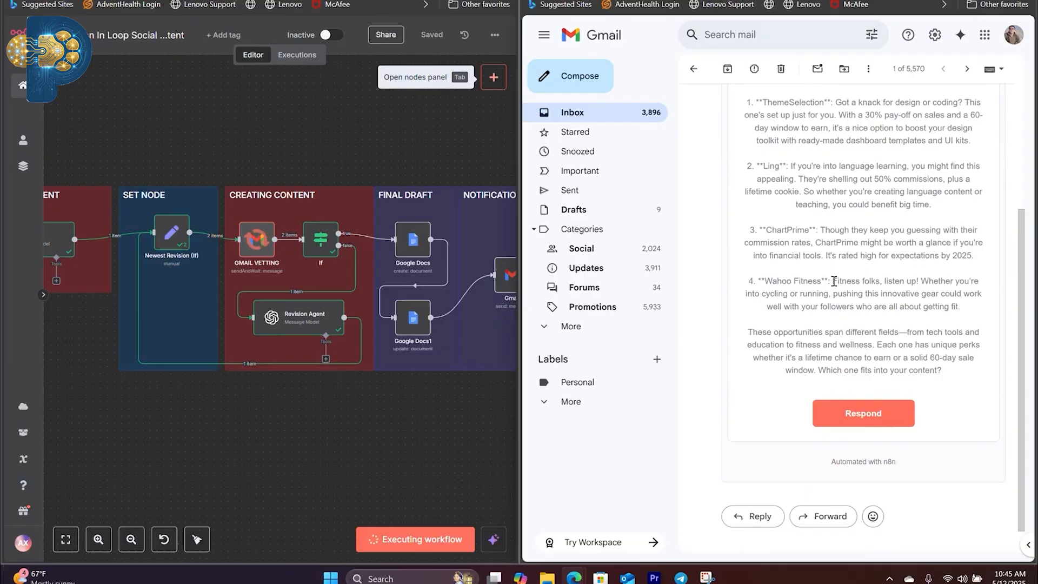
pyautogui.scroll(3, 945, 240)
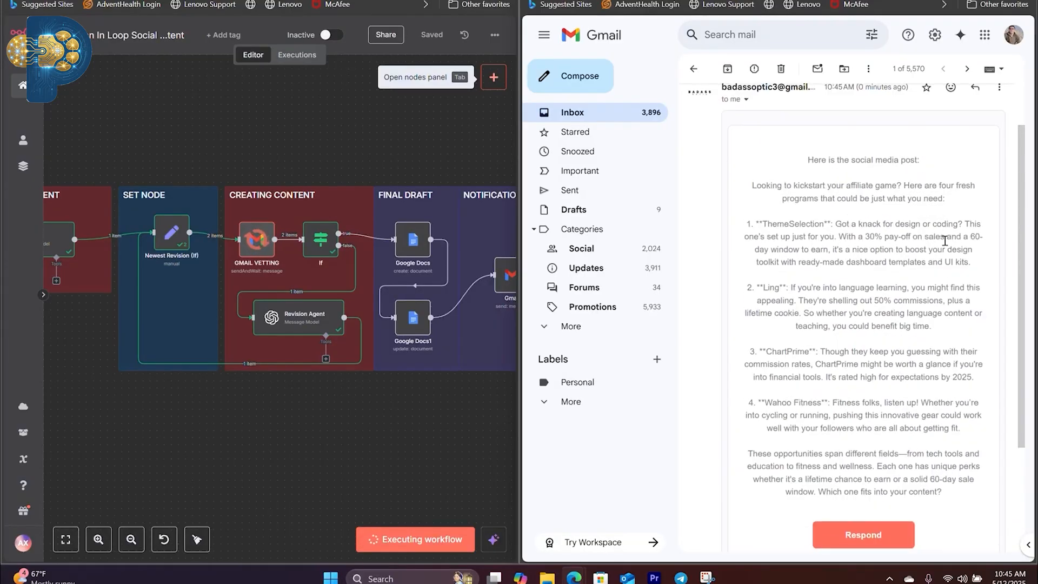
pyautogui.scroll(-1, 945, 241)
pyautogui.click(876, 478)
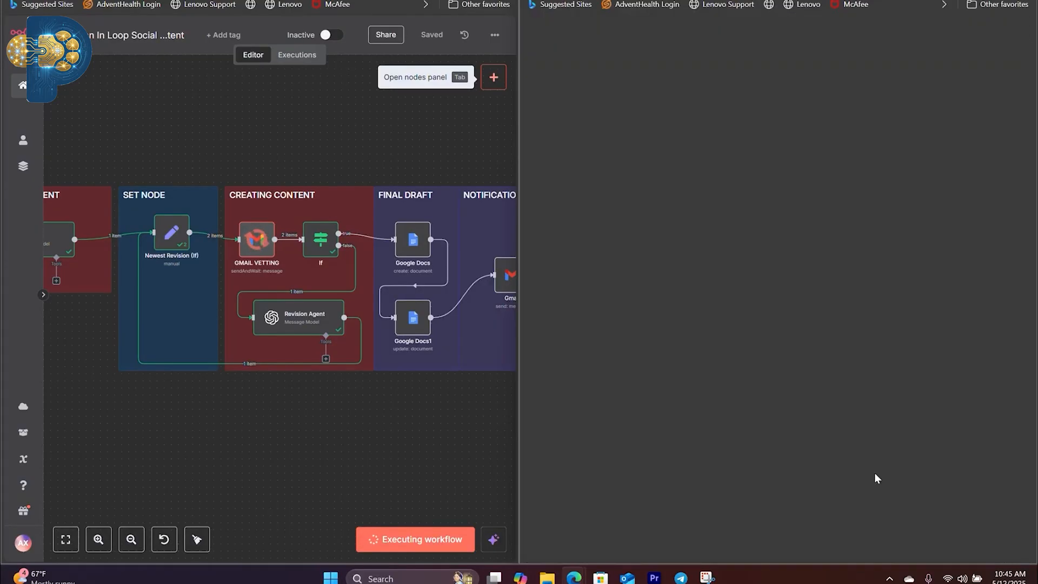
# Step: Approve the revised social media post by answering "Yes" in the form and submitting it
pyautogui.scroll(-1, 920, 427)
pyautogui.click(721, 375)
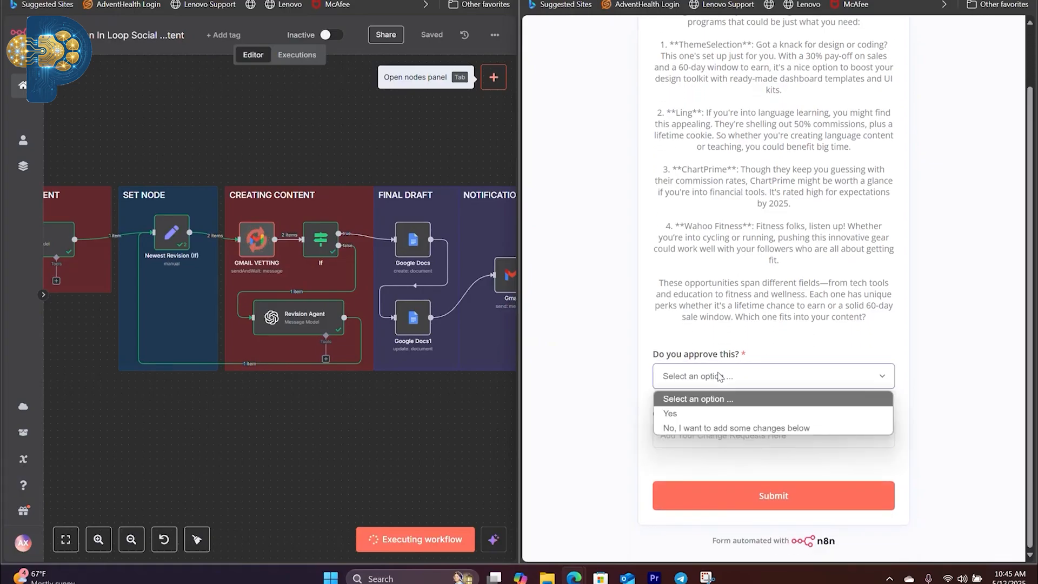
pyautogui.click(712, 414)
pyautogui.click(824, 505)
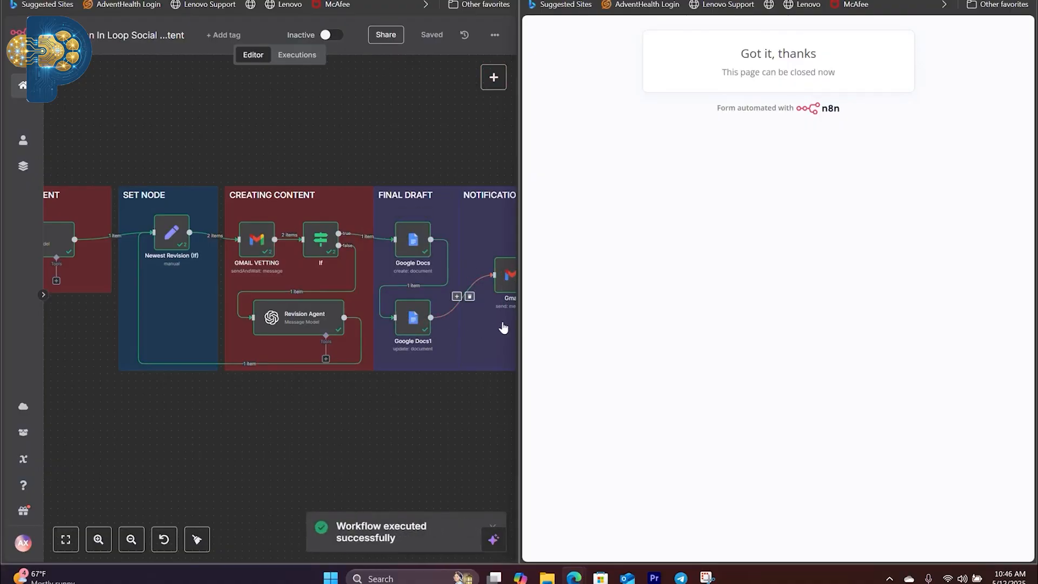
# Step: Follow the newest notification email to the Research folder in Drive and view the full text of Daily Social Post May122025
pyautogui.click(576, 1)
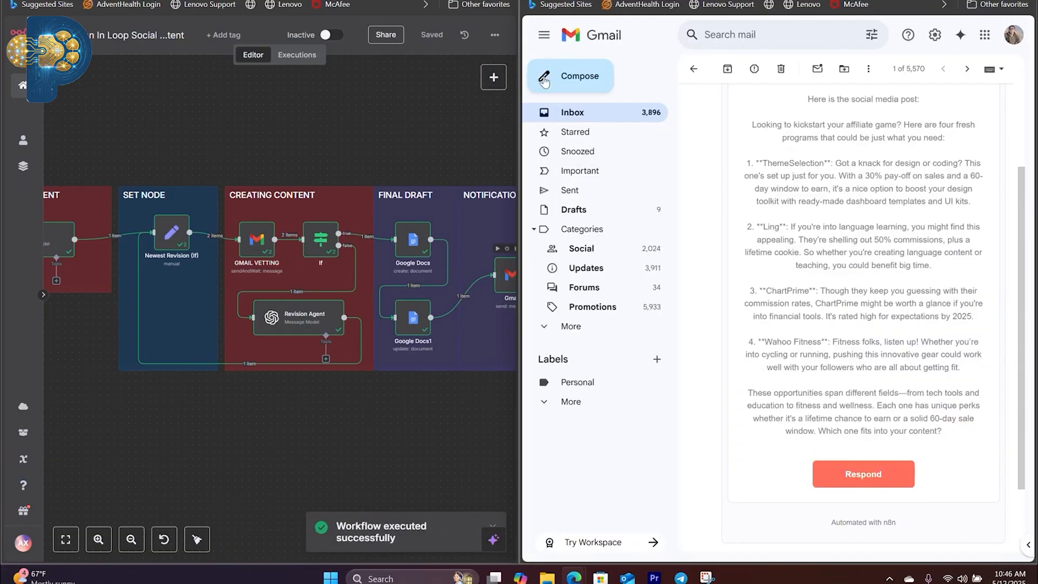
pyautogui.click(580, 115)
pyautogui.click(897, 134)
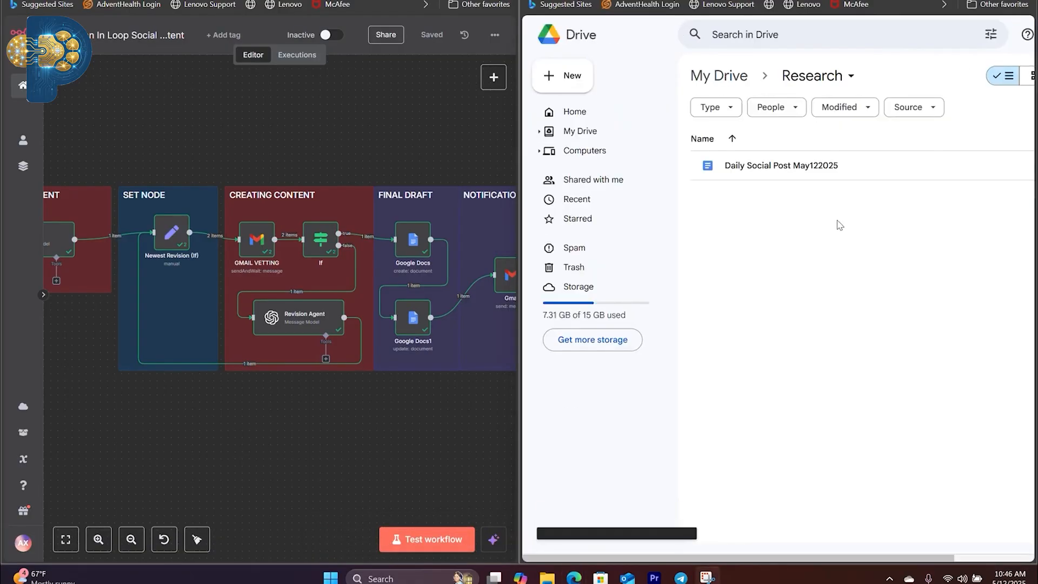
pyautogui.doubleClick(795, 165)
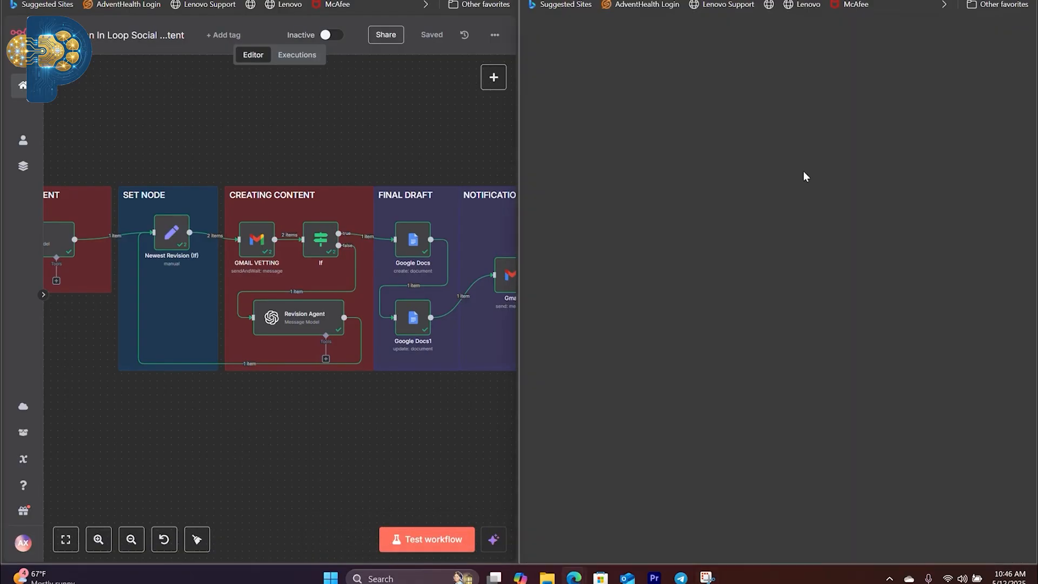
pyautogui.hotkey('ctrl', 'a')
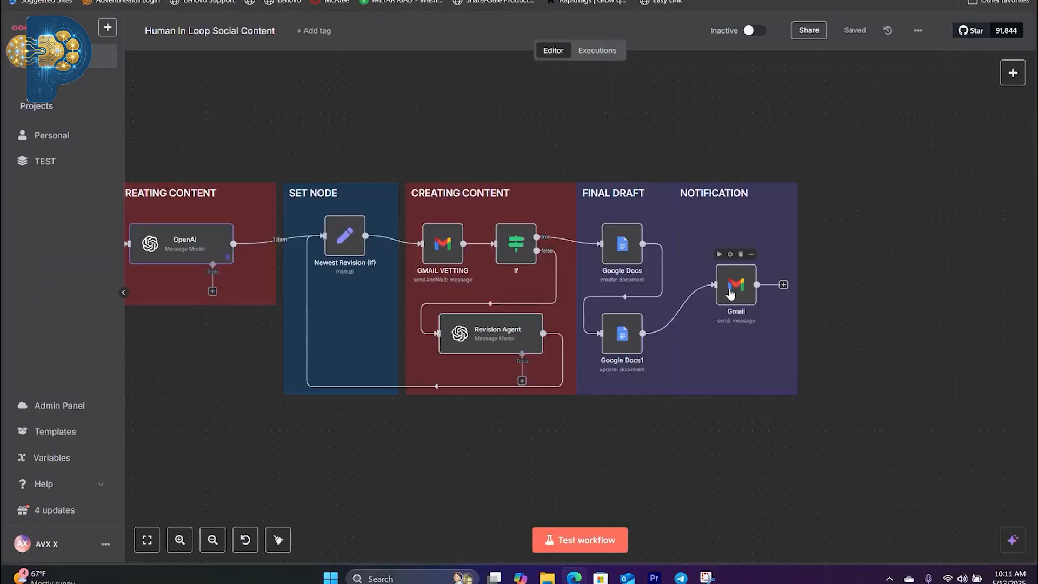
pyautogui.scroll(-5, 663, 282)
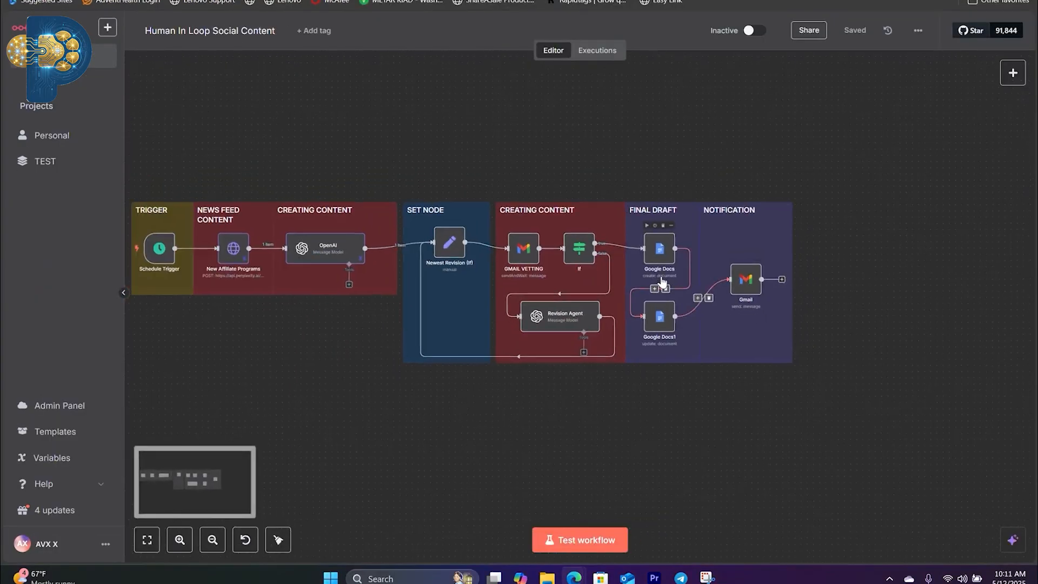
# Step: Examine the Human In Loop Social Content workflow in n8n and the settings of its Schedule Trigger node
pyautogui.moveTo(663, 282); pyautogui.dragTo(734, 293)
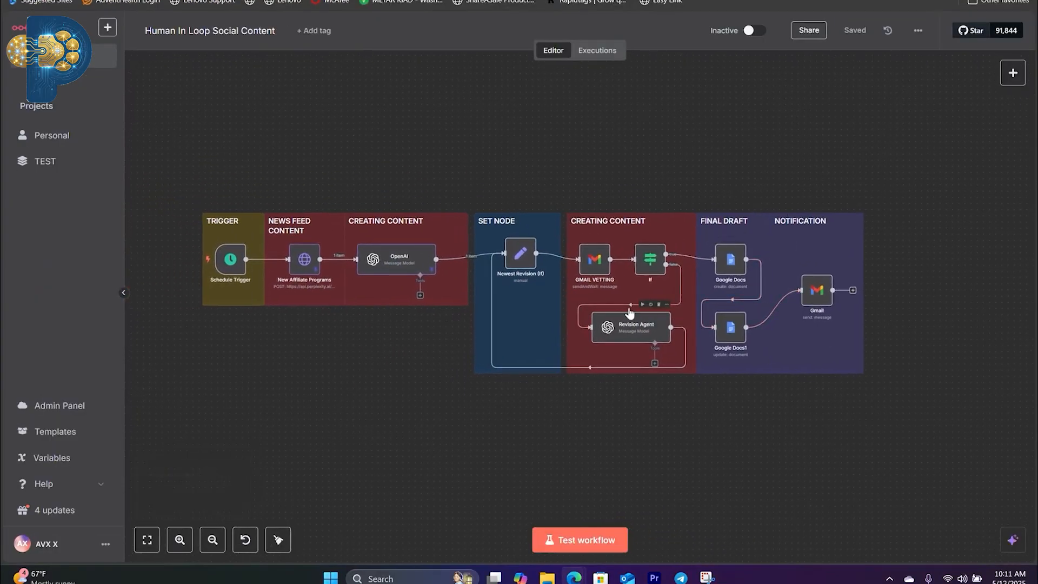
pyautogui.scroll(3, 549, 336)
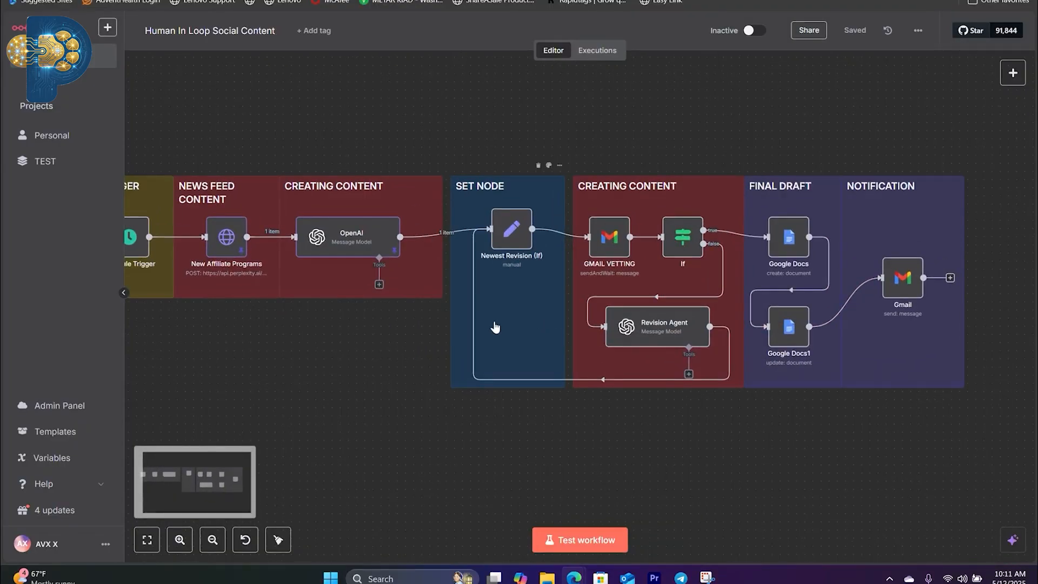
pyautogui.moveTo(495, 327); pyautogui.dragTo(866, 343)
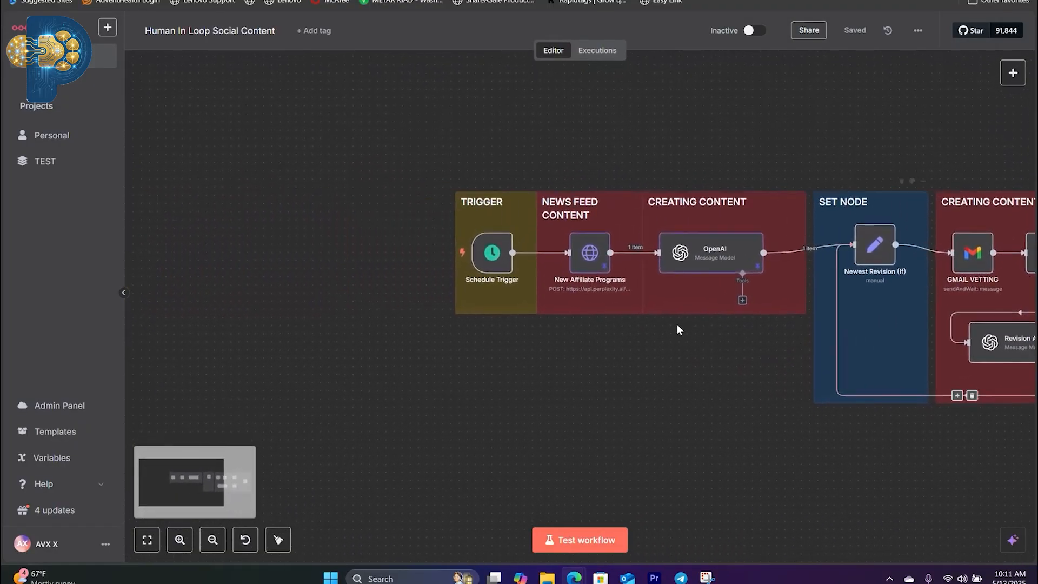
pyautogui.scroll(1, 551, 314)
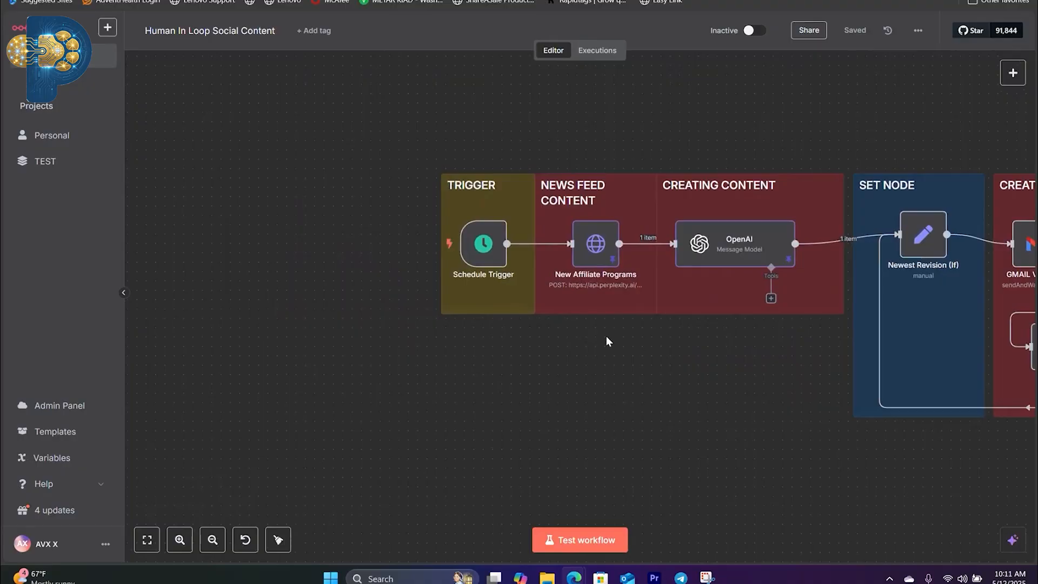
pyautogui.moveTo(606, 336); pyautogui.dragTo(583, 372)
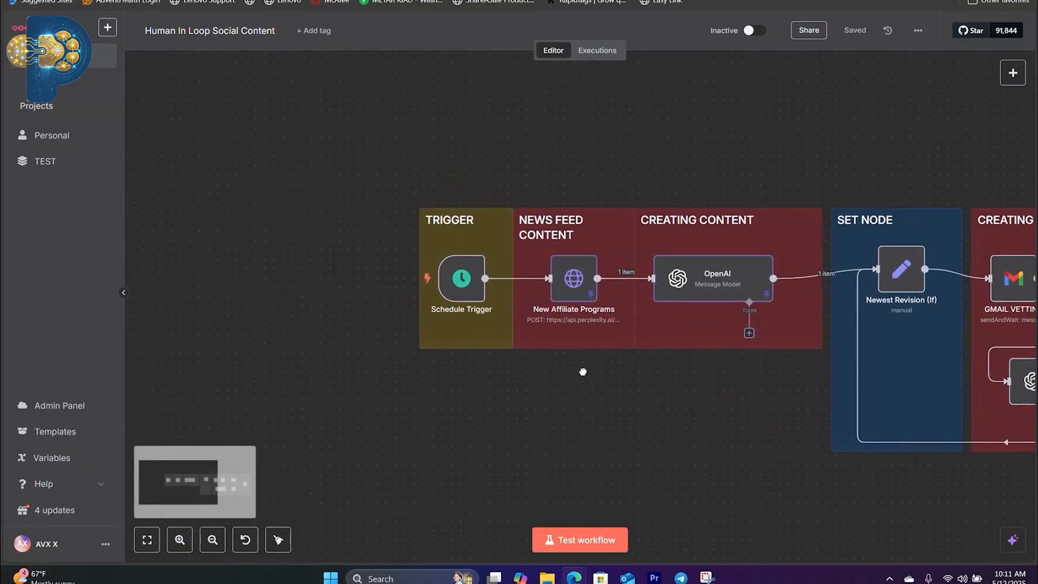
pyautogui.doubleClick(463, 281)
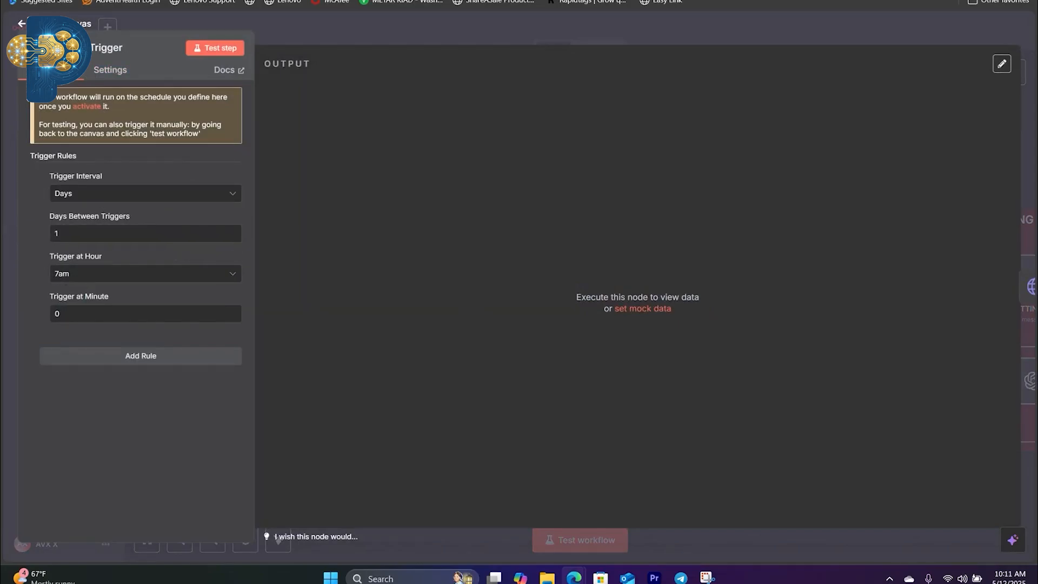
pyautogui.press('Escape')
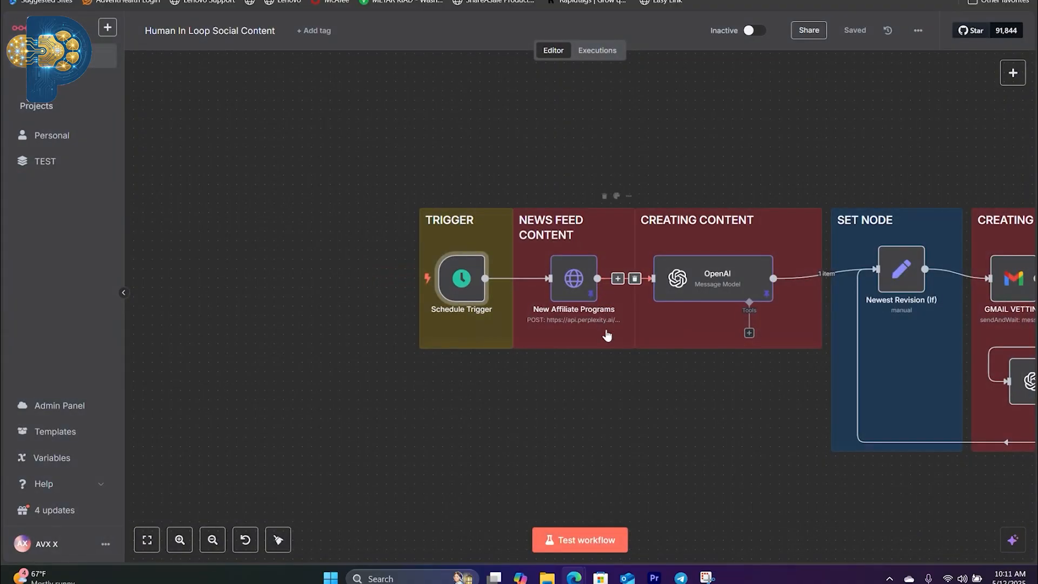
# Step: View the New Affiliate Programs node and the API keys section of the Perplexity account settings
pyautogui.hscroll(2, 605, 331)
pyautogui.doubleClick(465, 305)
pyautogui.press('Escape')
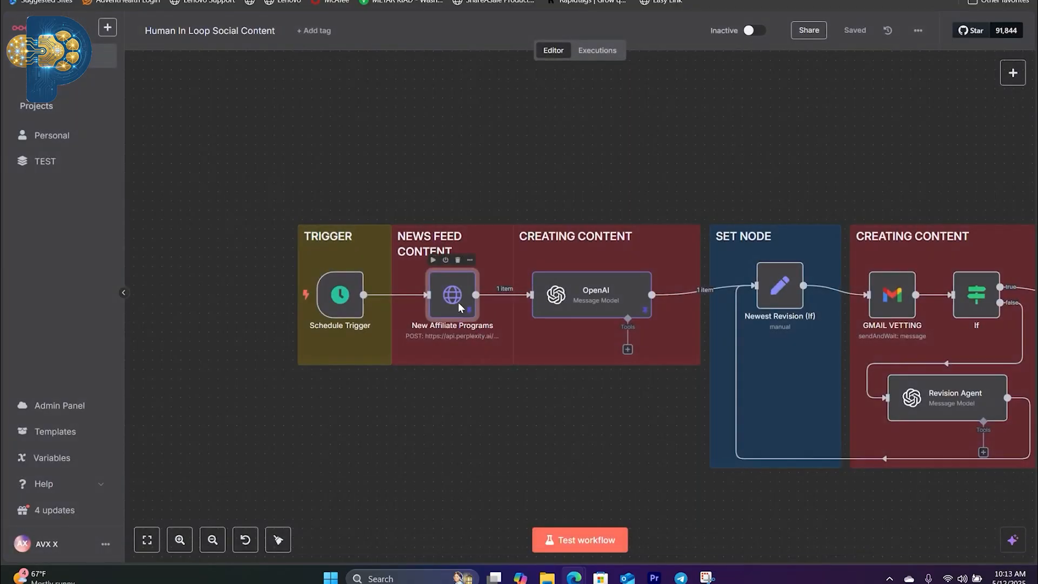
pyautogui.doubleClick(458, 306)
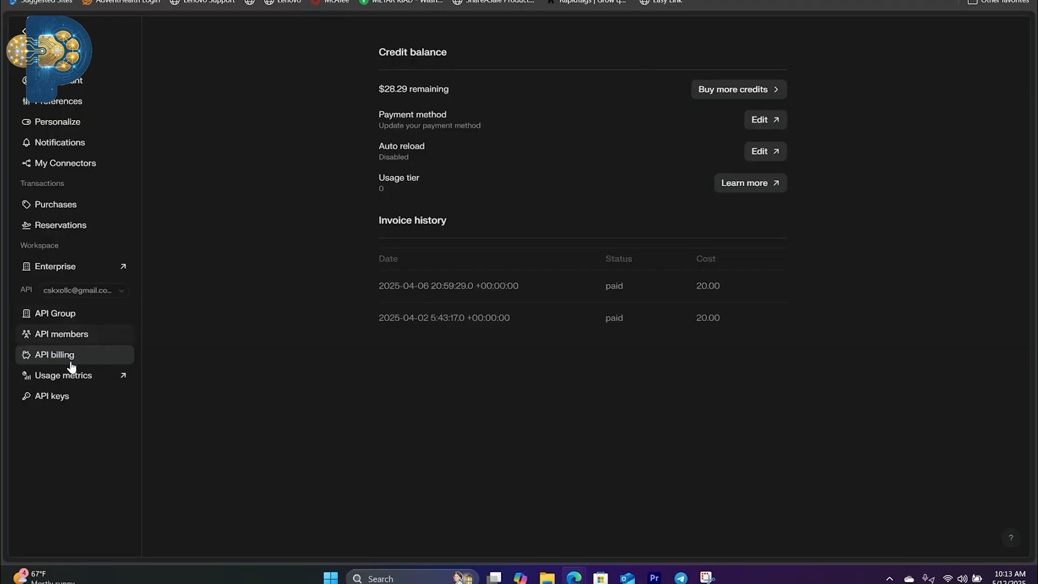
pyautogui.click(59, 400)
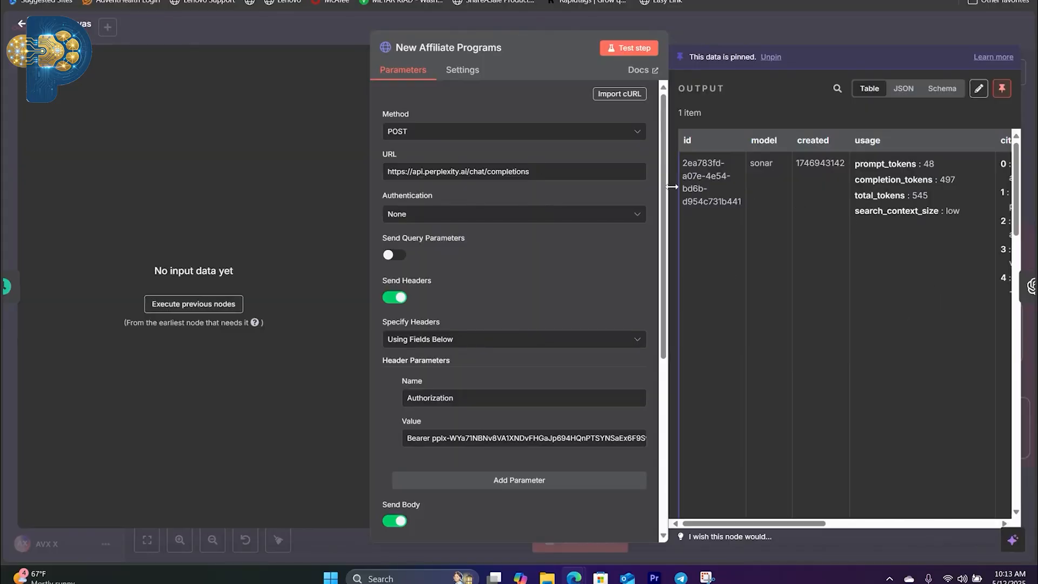
# Step: Examine the JSON request body of the New Affiliate Programs node through to its end
pyautogui.scroll(-5, 555, 338)
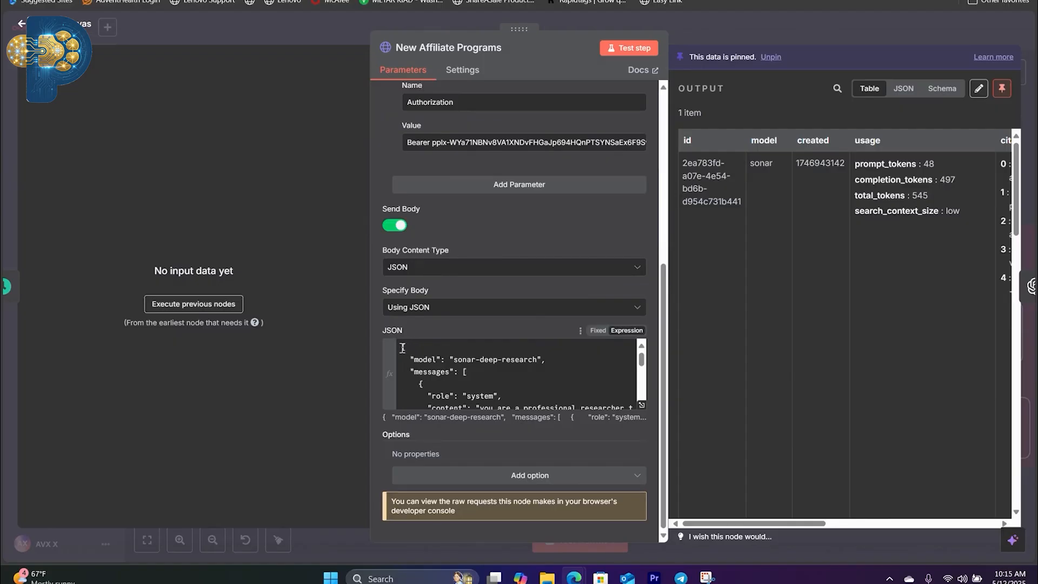
pyautogui.moveTo(403, 347); pyautogui.dragTo(555, 403)
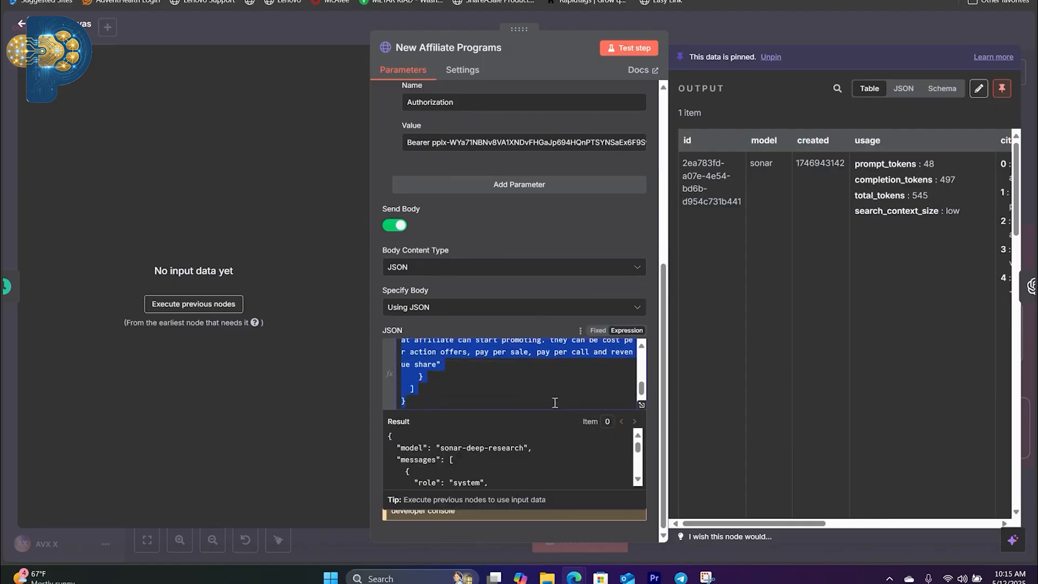
pyautogui.click(531, 380)
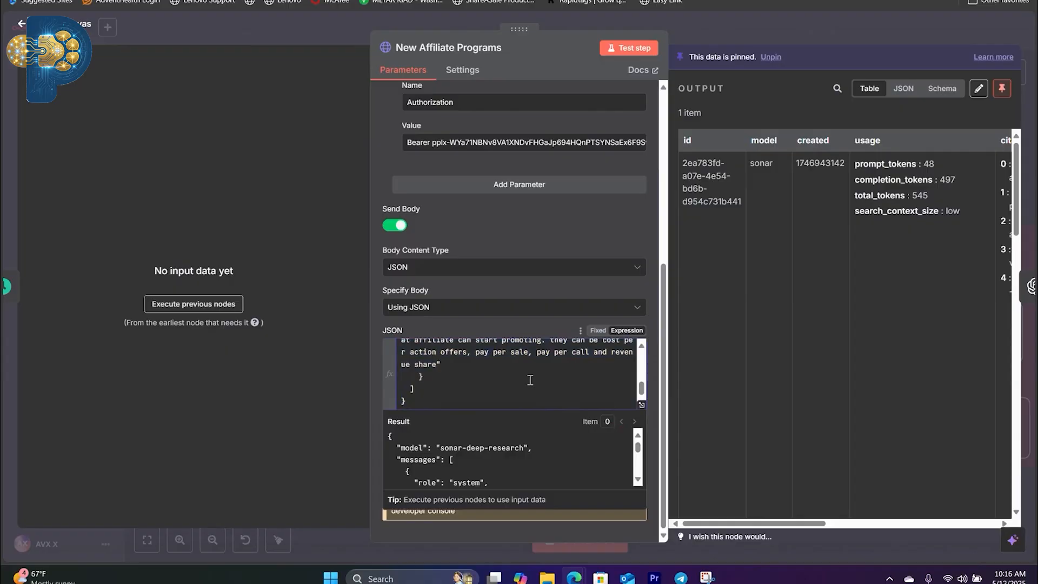
# Step: Examine the sample request data and its user content line in the Perplexity Chat Completions API reference
pyautogui.scroll(10, 529, 395)
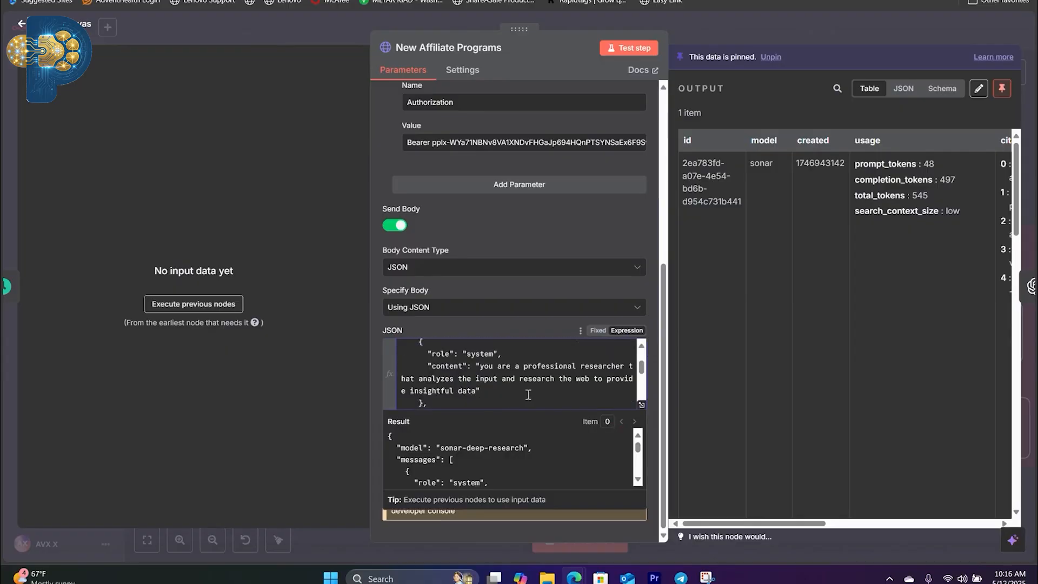
pyautogui.click(379, 1)
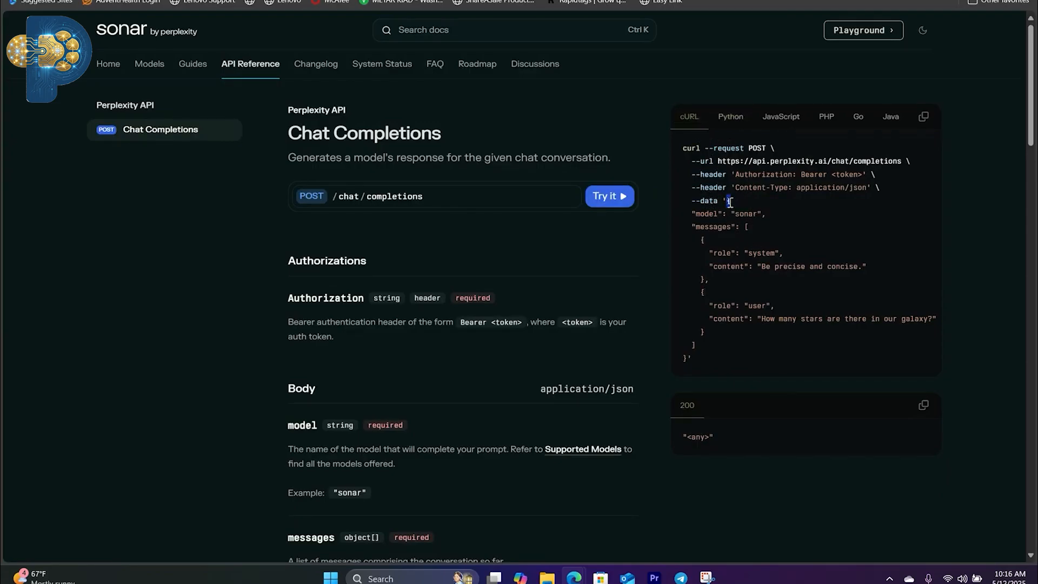
pyautogui.moveTo(730, 202); pyautogui.dragTo(860, 344)
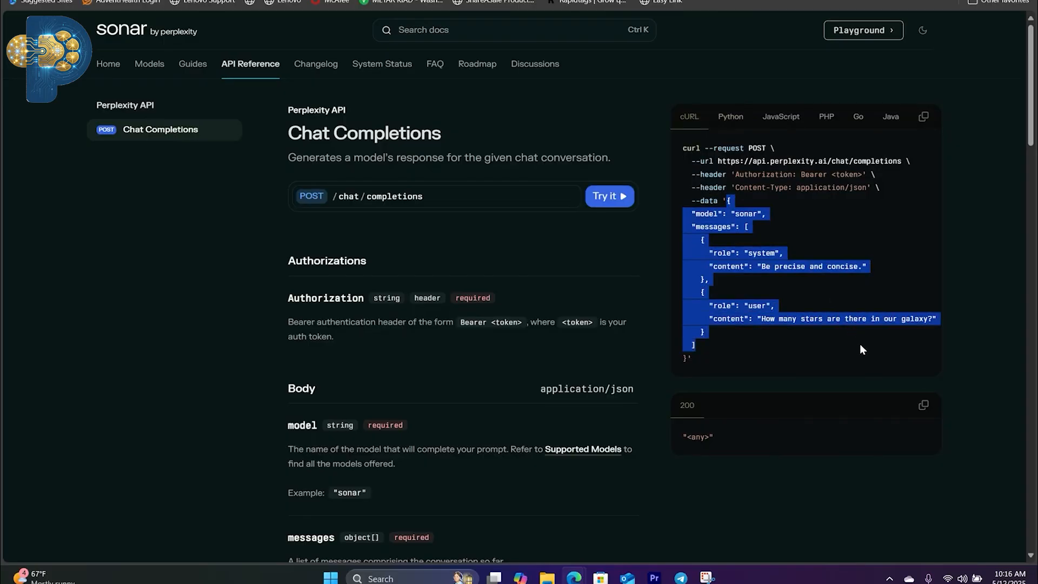
pyautogui.click(816, 336)
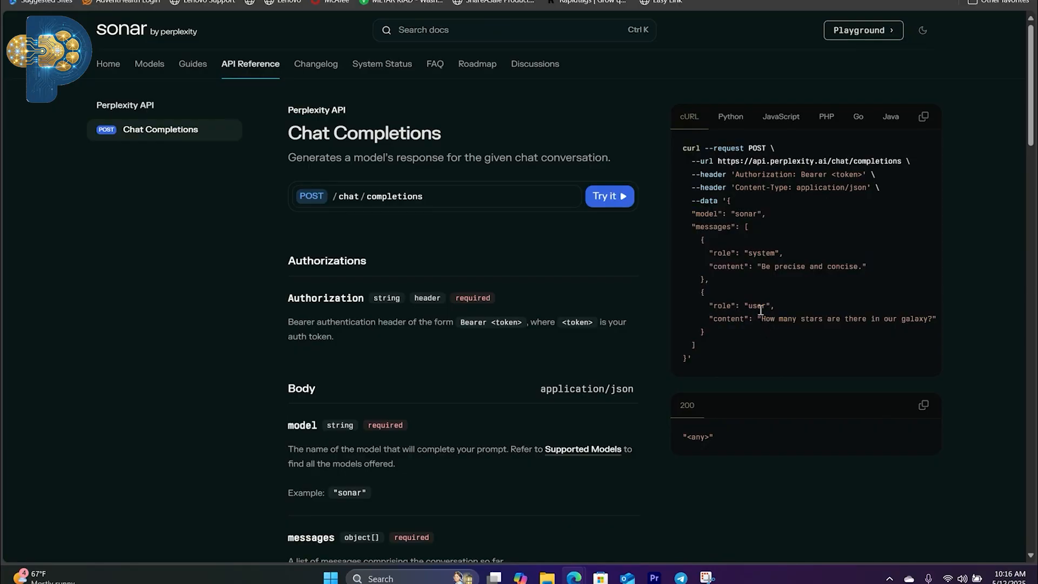
pyautogui.moveTo(763, 320); pyautogui.dragTo(931, 322)
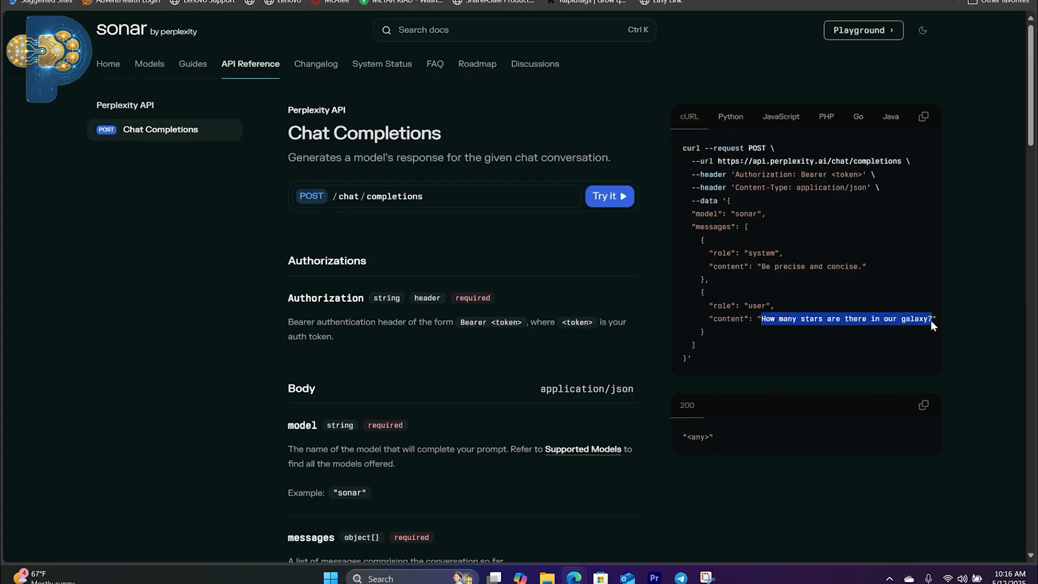
pyautogui.click(874, 333)
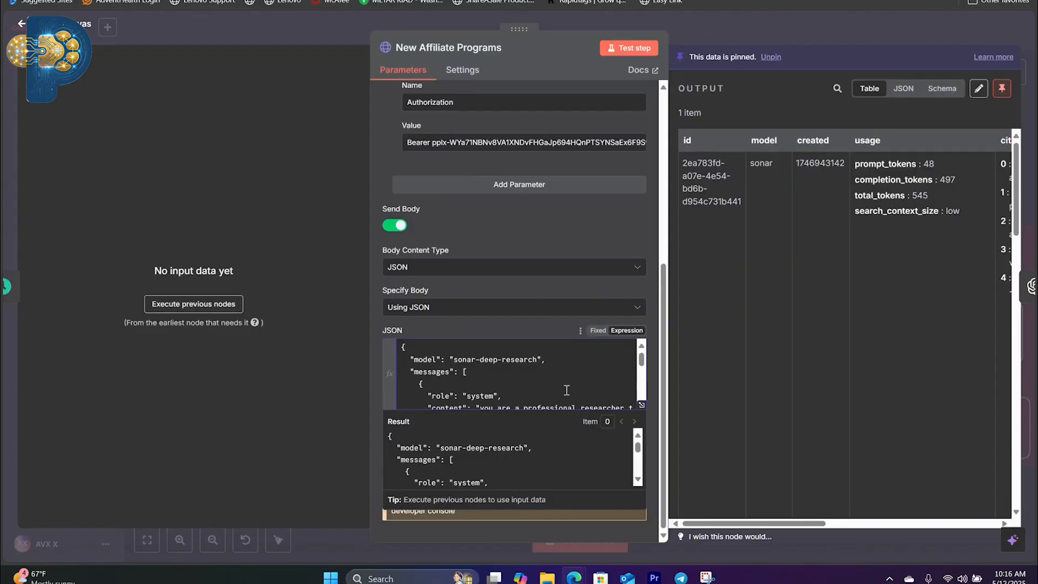
# Step: Review the system and user prompts in the JSON body of the New Affiliate Programs node, and close the node
pyautogui.scroll(-2, 547, 372)
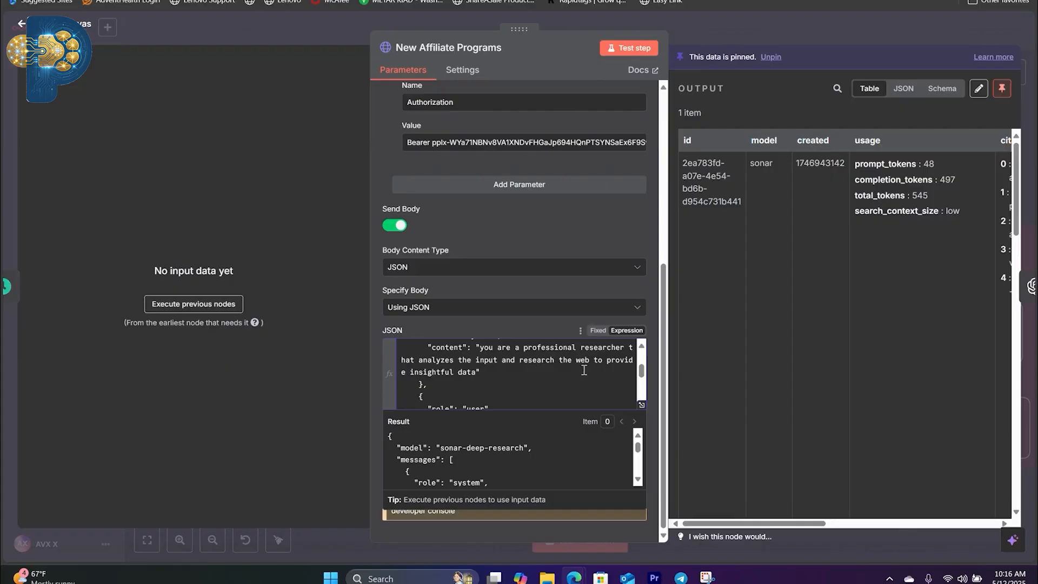
pyautogui.scroll(-2, 568, 366)
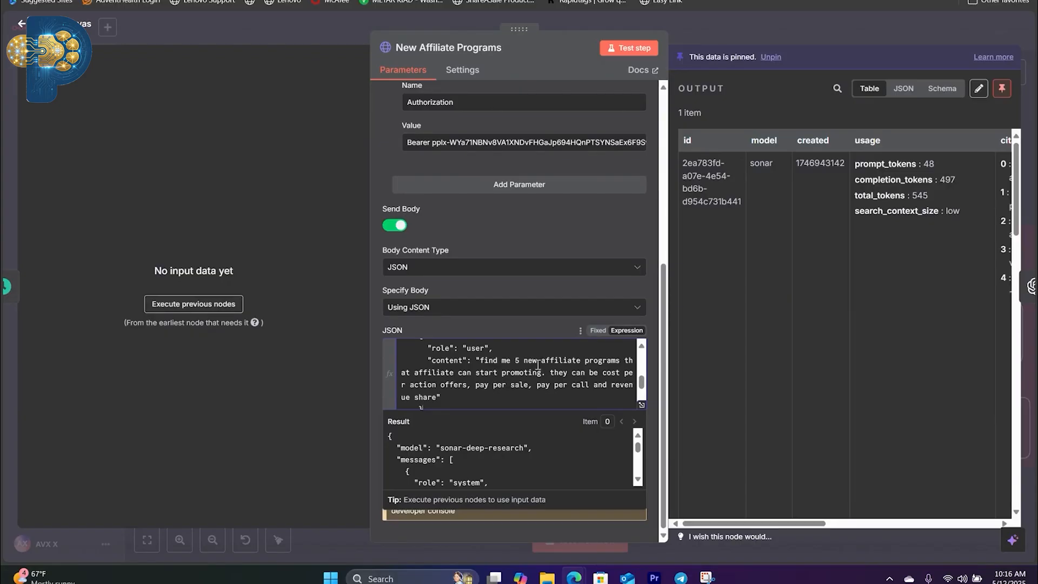
pyautogui.press('Escape')
# Step: Examine the OpenAI node's full prompt in the expanded expression editor, including its list of words never to use
pyautogui.doubleClick(476, 302)
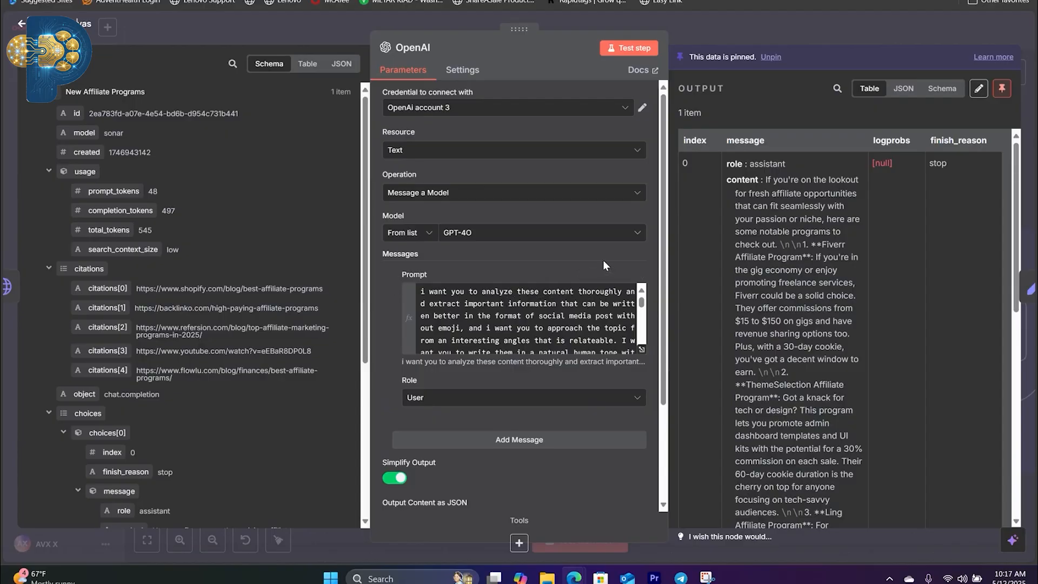
pyautogui.click(642, 349)
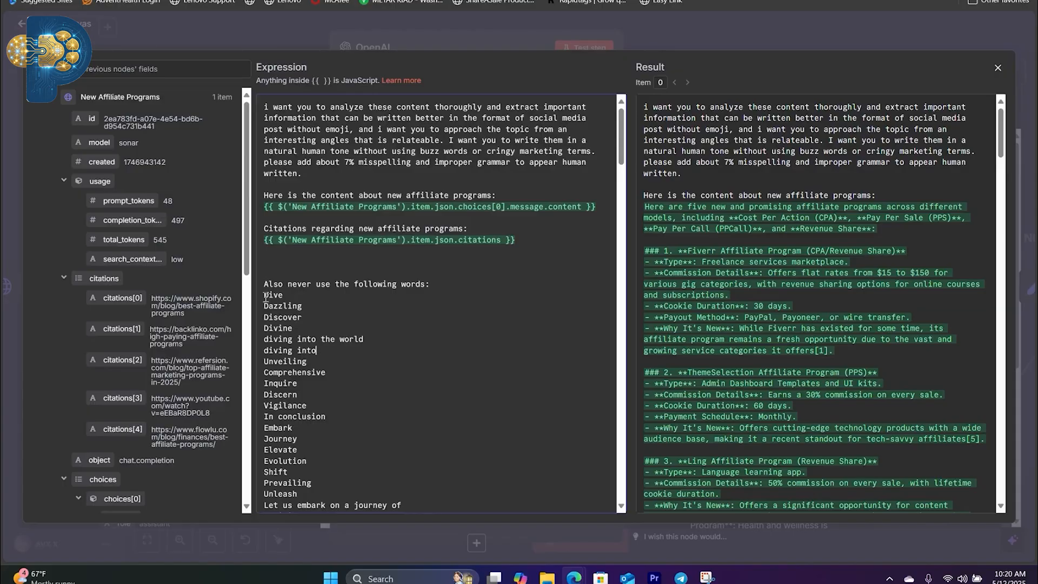
pyautogui.moveTo(264, 297); pyautogui.dragTo(337, 378)
pyautogui.click(327, 292)
pyautogui.moveTo(265, 295); pyautogui.dragTo(372, 73)
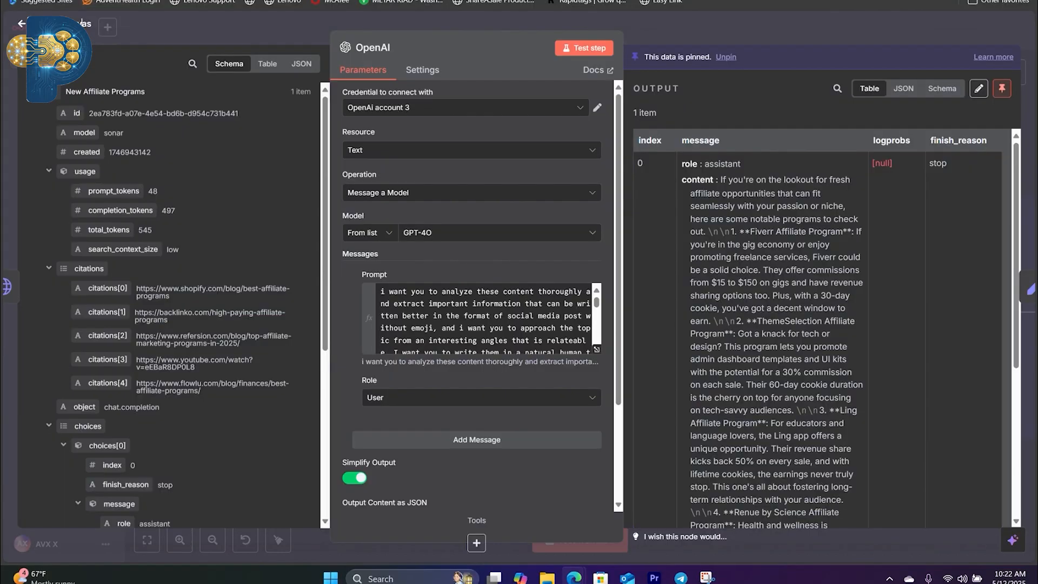
pyautogui.press('Escape')
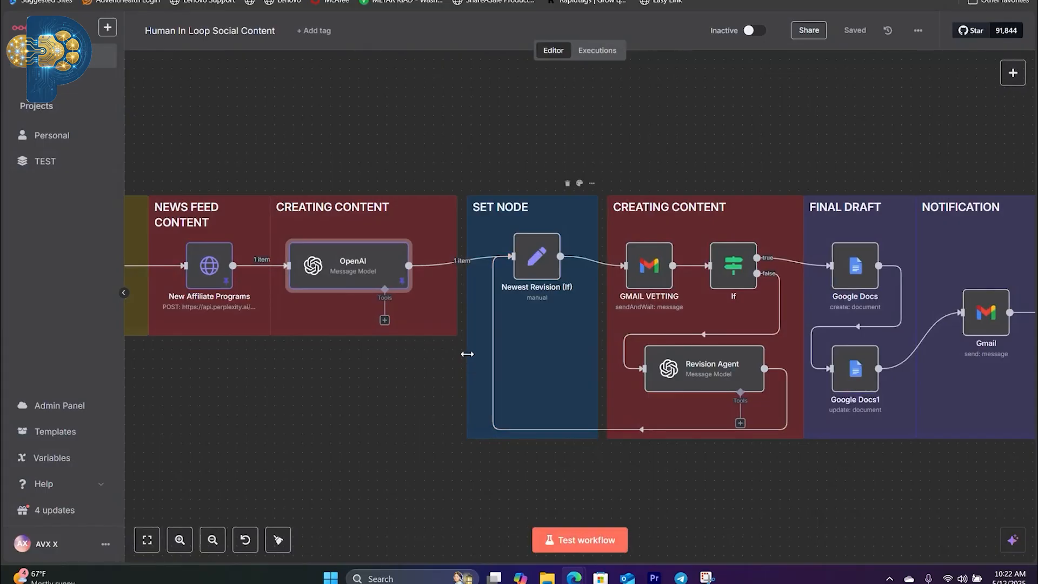
# Step: Run a test of the Newest Revision (If) node alone and return to the workflow canvas
pyautogui.hscroll(3, 460, 355)
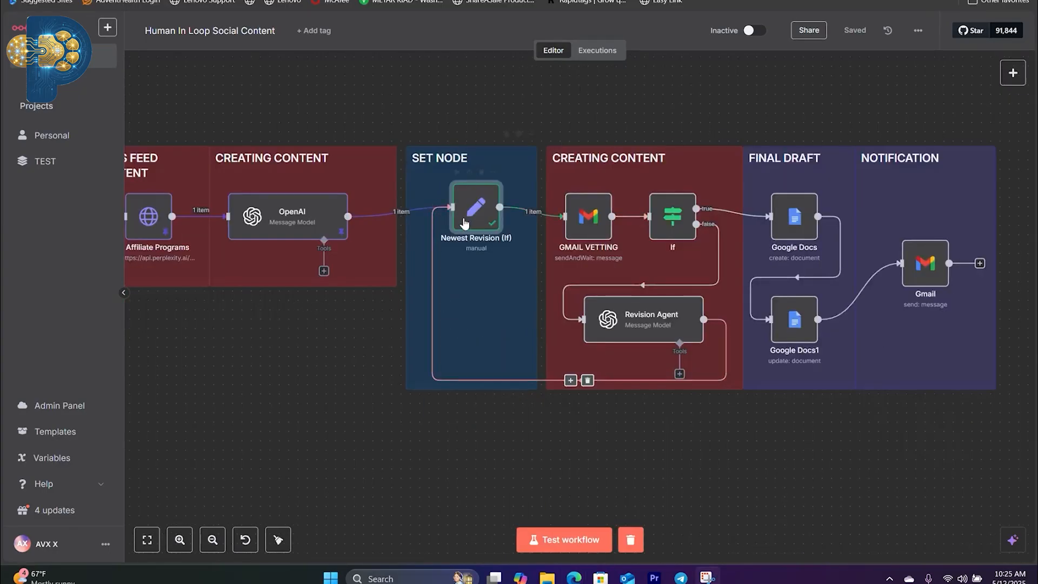
pyautogui.doubleClick(464, 223)
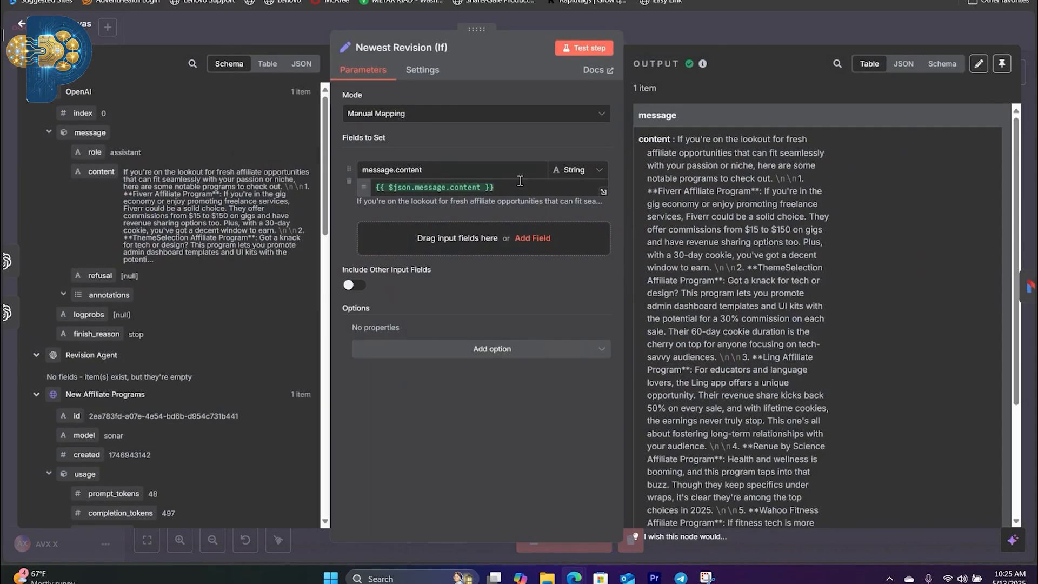
pyautogui.click(581, 50)
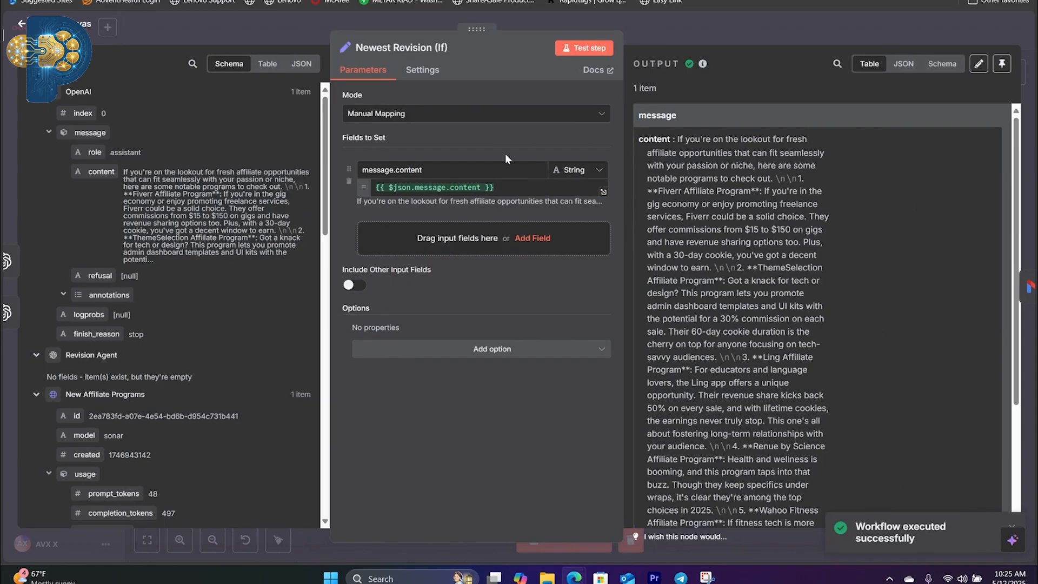
pyautogui.click(56, 24)
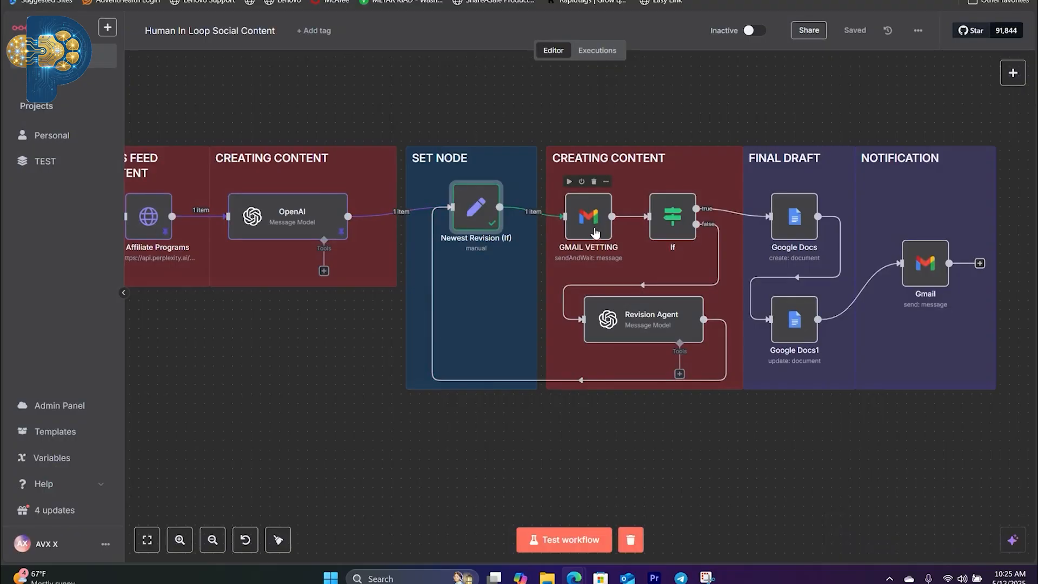
# Step: View the Human in the loop category of nodes that send and wait for a response, including Gmail
pyautogui.doubleClick(597, 222)
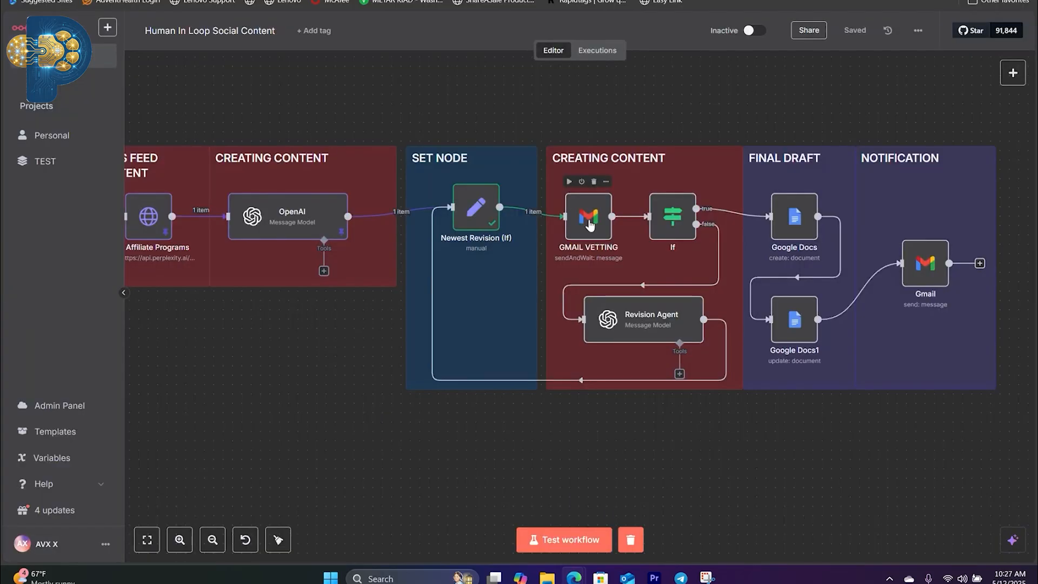
pyautogui.click(1013, 74)
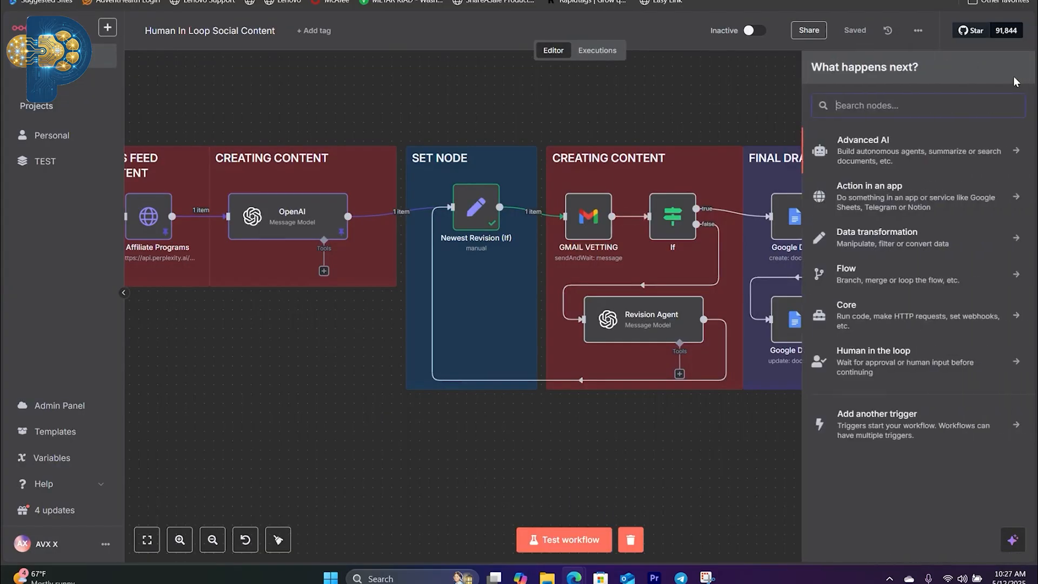
pyautogui.click(882, 366)
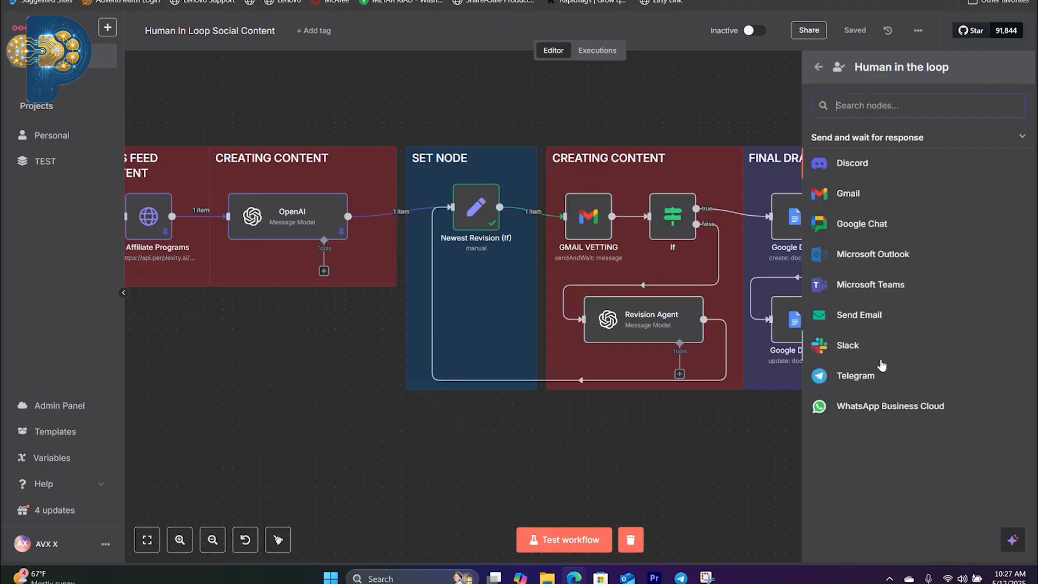
pyautogui.click(849, 194)
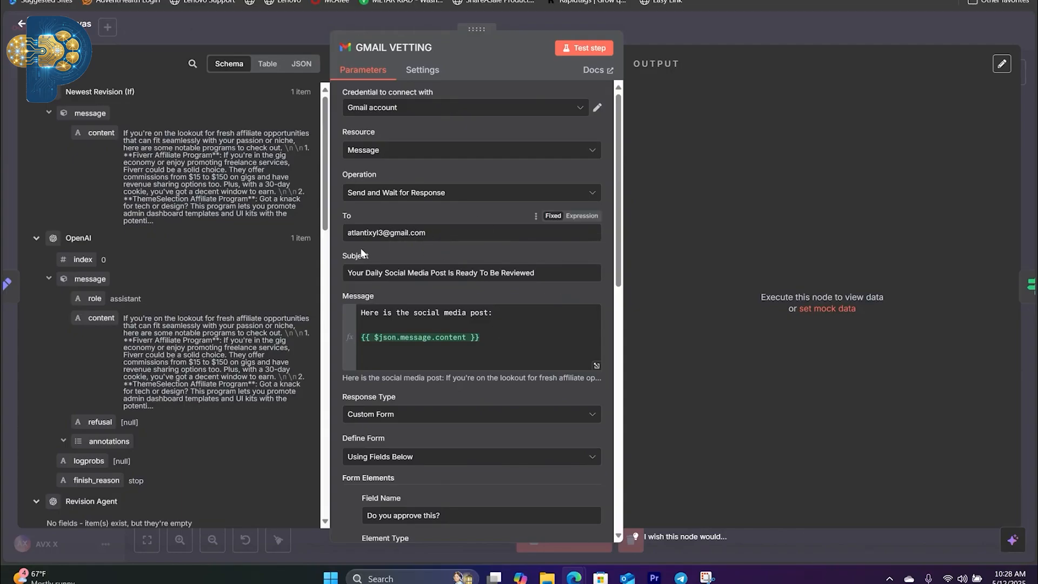
# Step: Examine the subject line and the message expression of the GMAIL VETTING node
pyautogui.moveTo(351, 273)
pyautogui.mouseDown()
pyautogui.moveTo(540, 277)
pyautogui.moveTo(341, 269)
pyautogui.mouseUp()
pyautogui.click(563, 272)
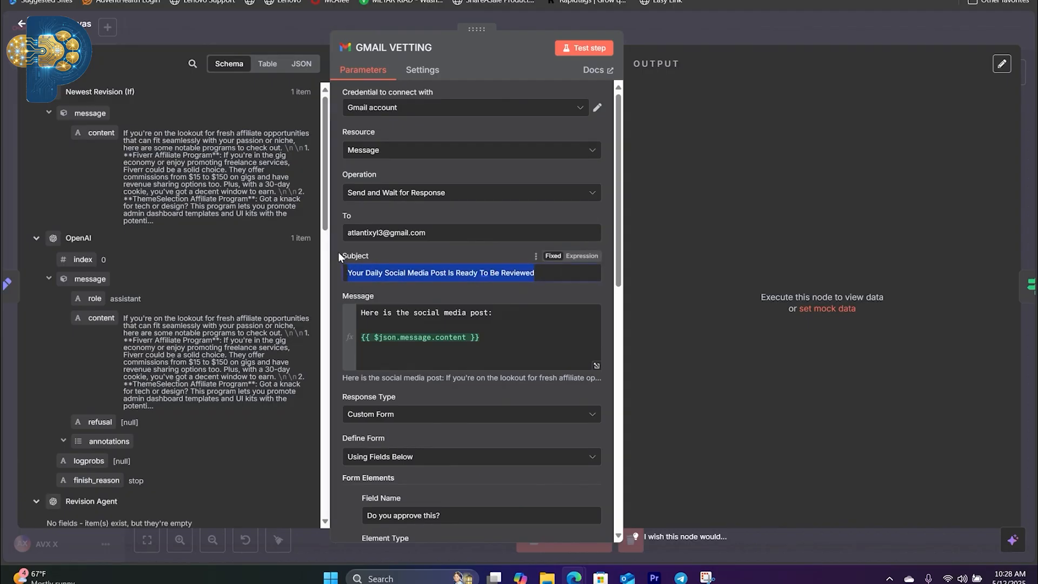
pyautogui.click(339, 252)
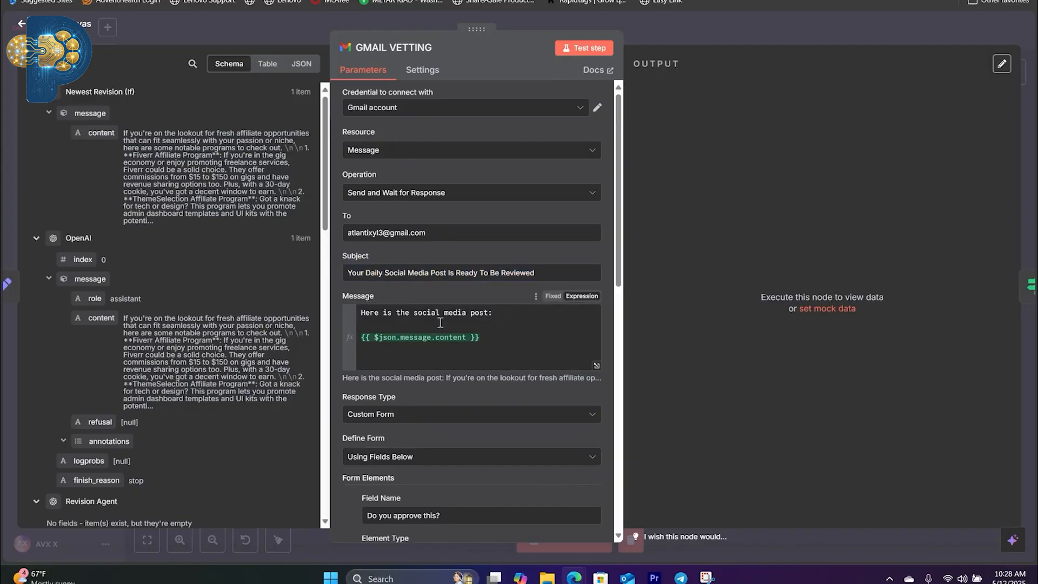
pyautogui.click(364, 317)
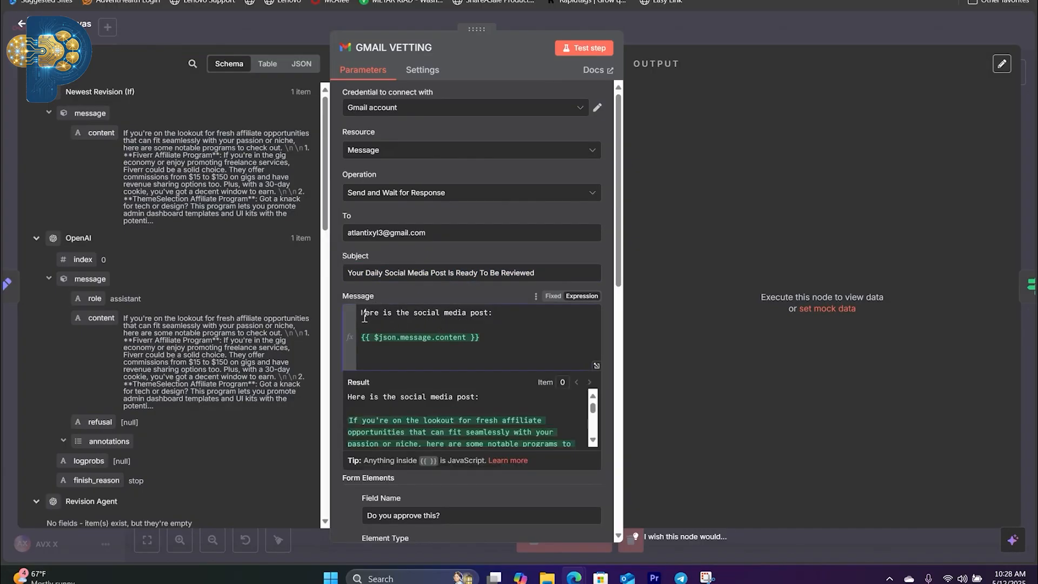
pyautogui.moveTo(365, 318); pyautogui.dragTo(483, 323)
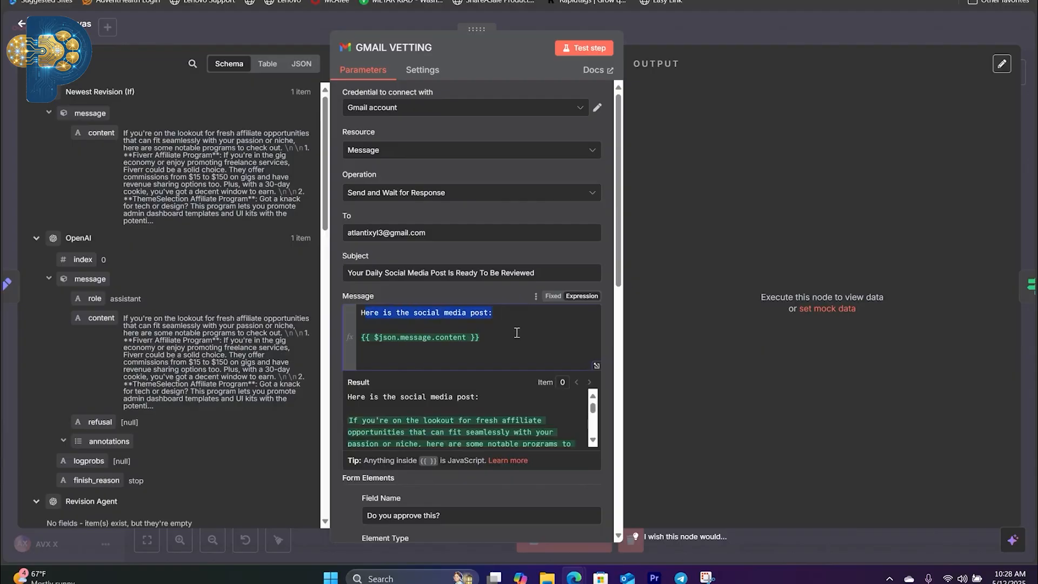
pyautogui.click(520, 334)
pyautogui.scroll(-1, 432, 325)
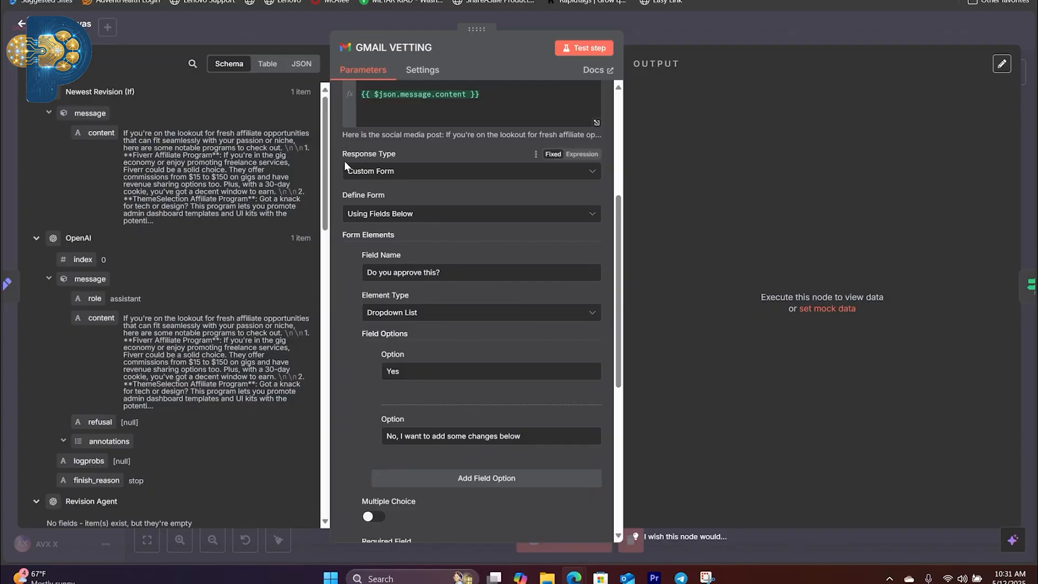
# Step: View the available Response Type options of the GMAIL VETTING node, keeping Custom Form selected
pyautogui.click(593, 173)
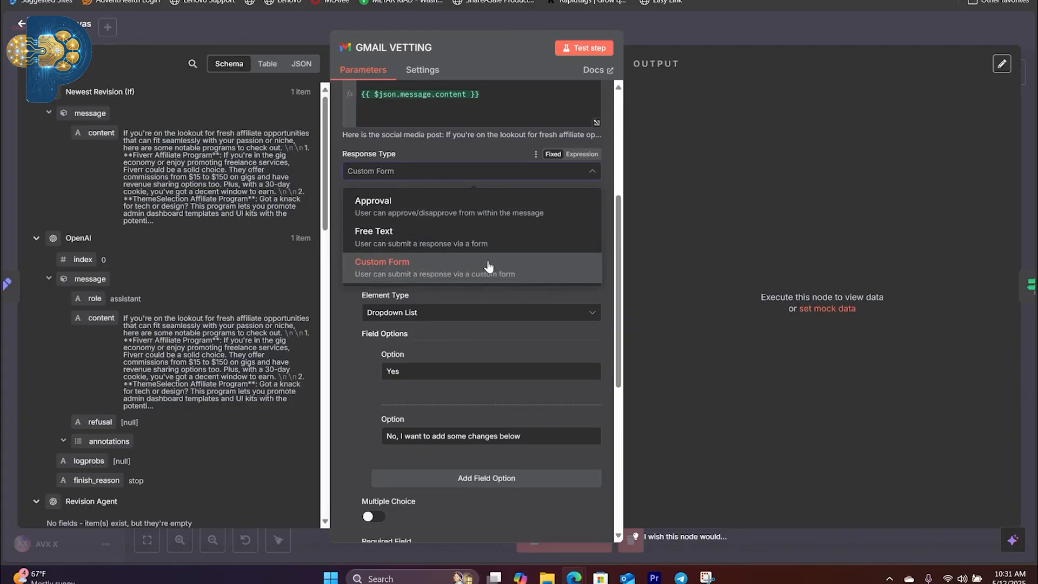
pyautogui.click(594, 179)
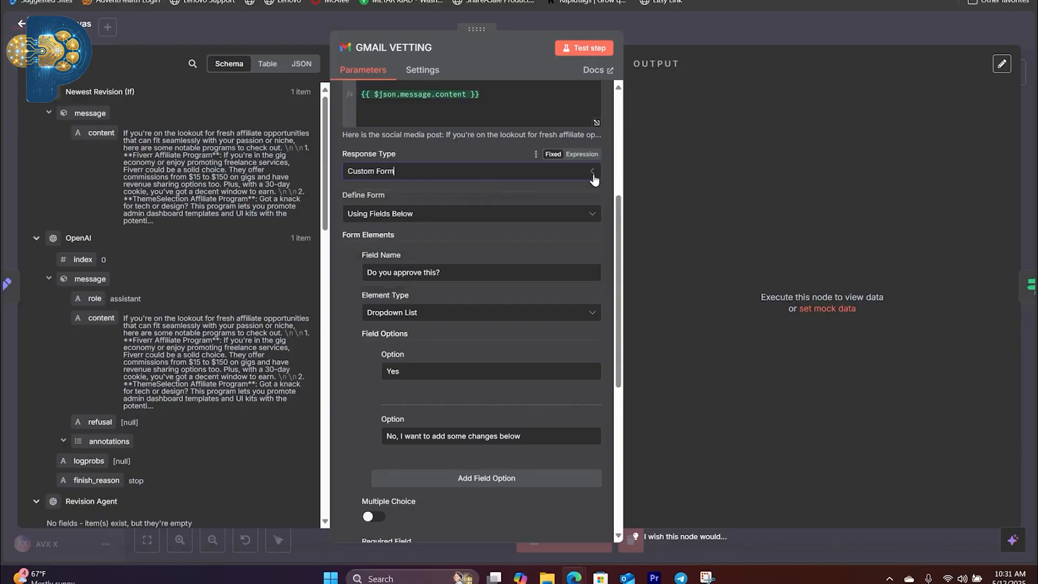
pyautogui.click(595, 179)
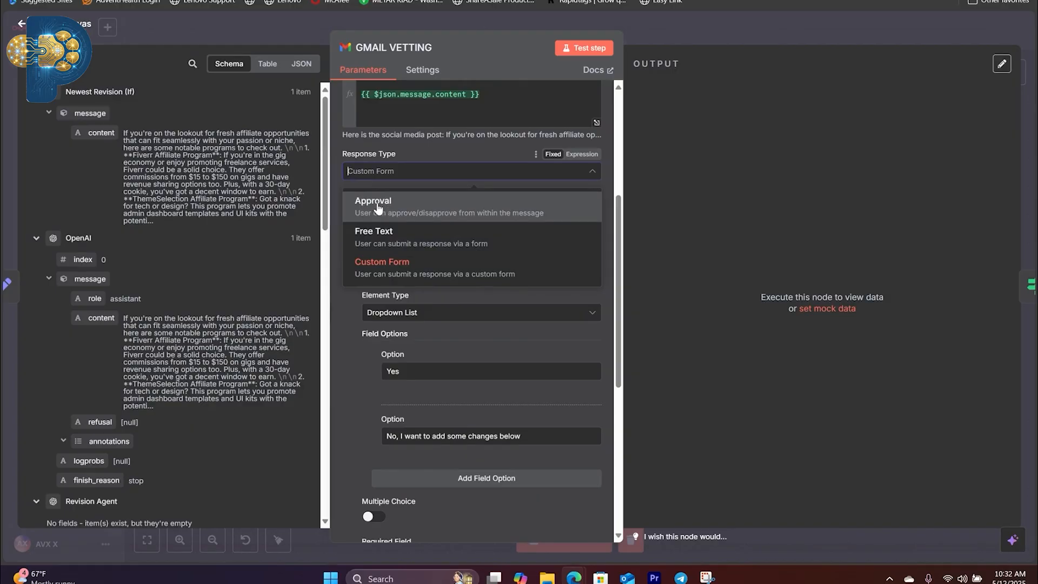
pyautogui.click(606, 183)
pyautogui.click(593, 172)
pyautogui.click(605, 184)
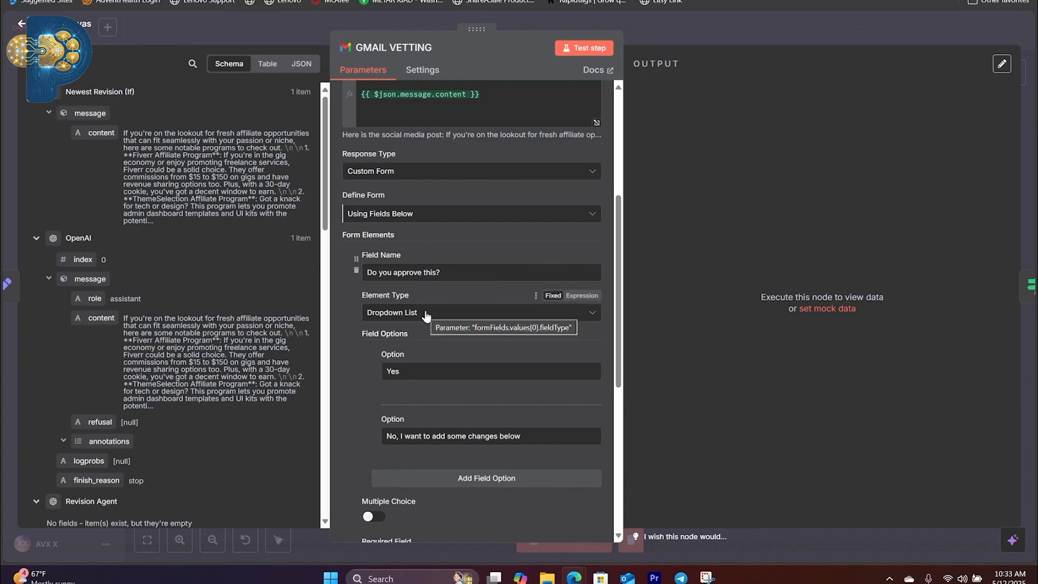
# Step: Examine the GMAIL VETTING form elements, from the approval dropdown and its options through to the Change Request text field
pyautogui.scroll(-1, 416, 359)
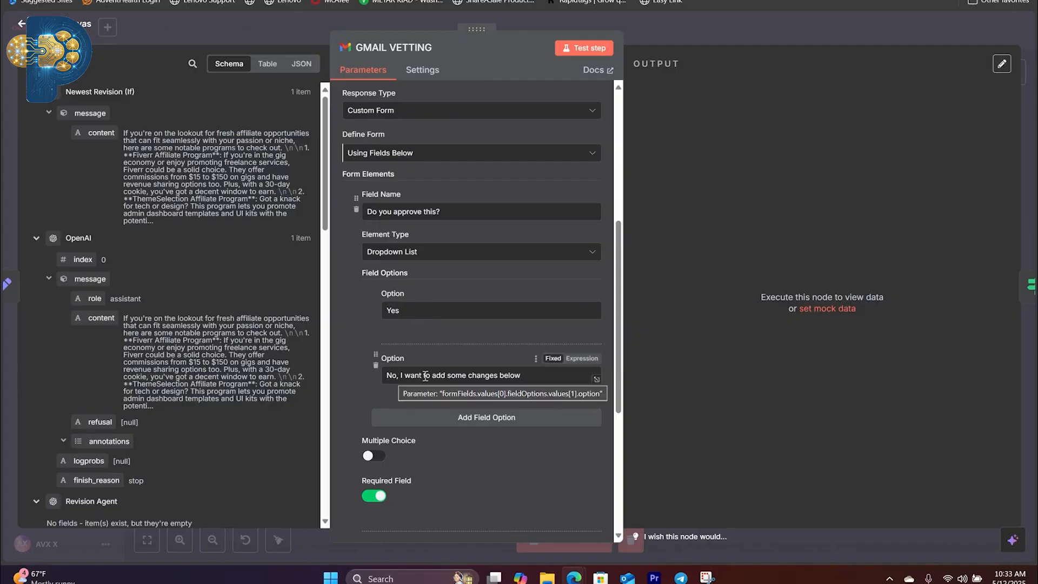
pyautogui.scroll(-1, 508, 377)
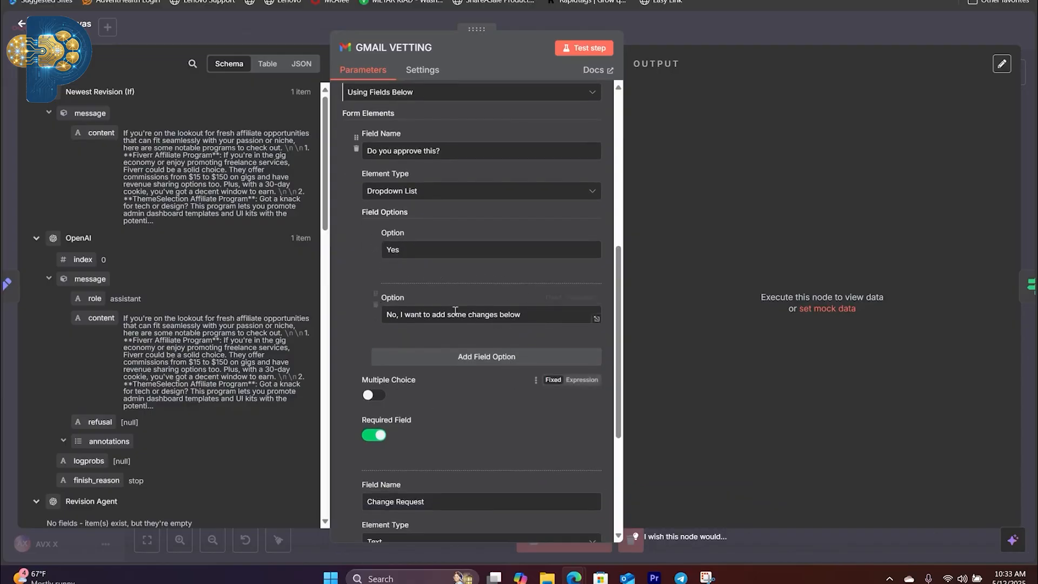
pyautogui.scroll(-1, 379, 381)
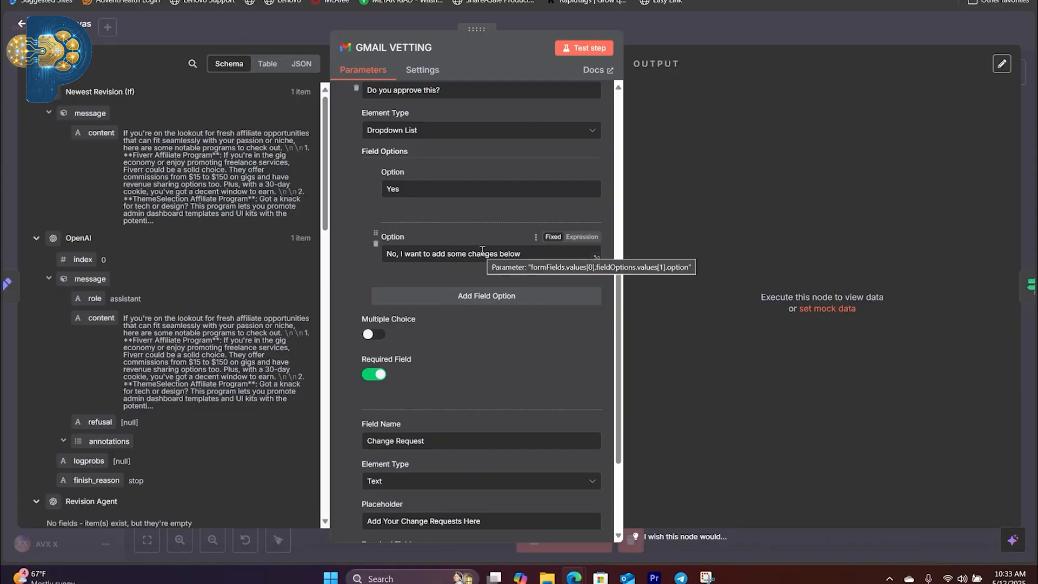
pyautogui.scroll(-2, 465, 333)
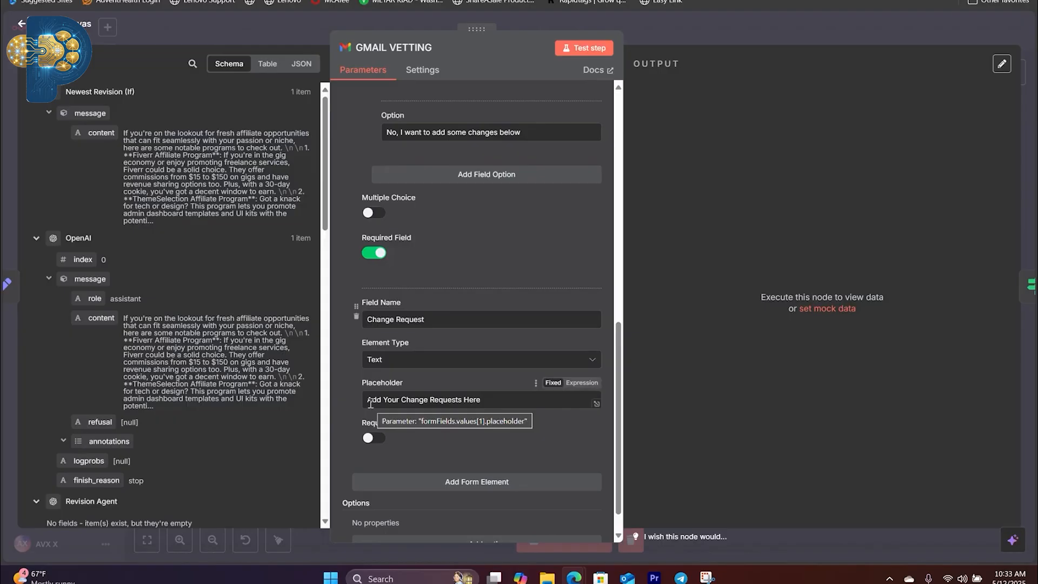
pyautogui.scroll(-1, 372, 390)
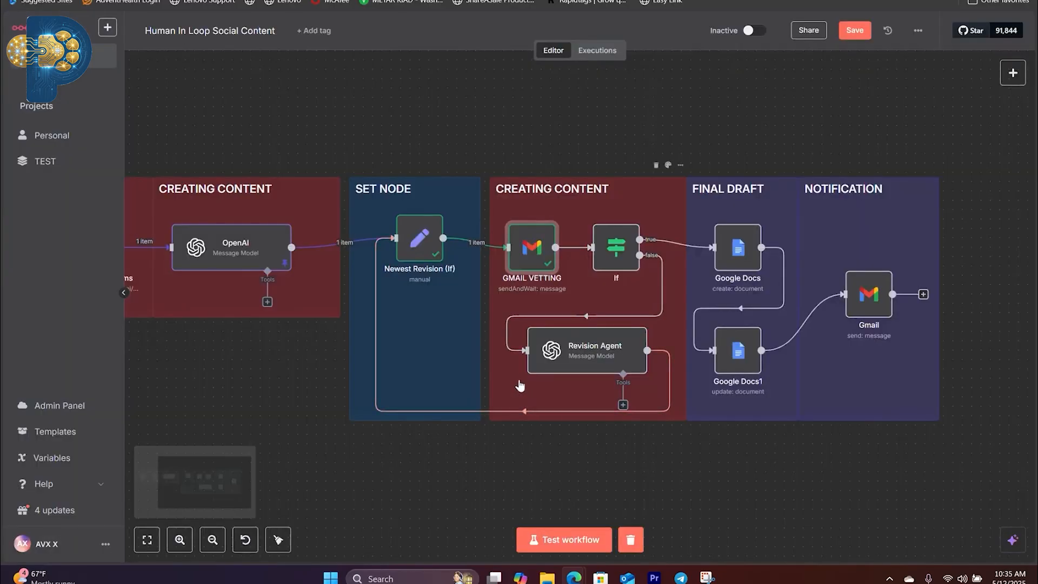
# Step: Run a test of the Human In Loop Social Content workflow
pyautogui.click(595, 539)
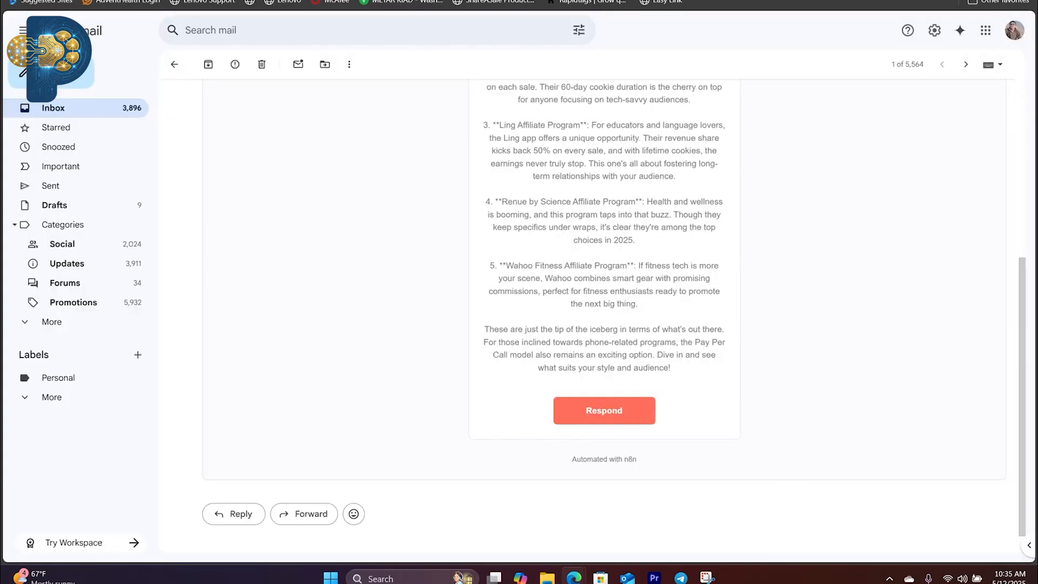
# Step: Switch to Gmail, read the newest social media post review email through to item 5, and open its response form
pyautogui.click(57, 111)
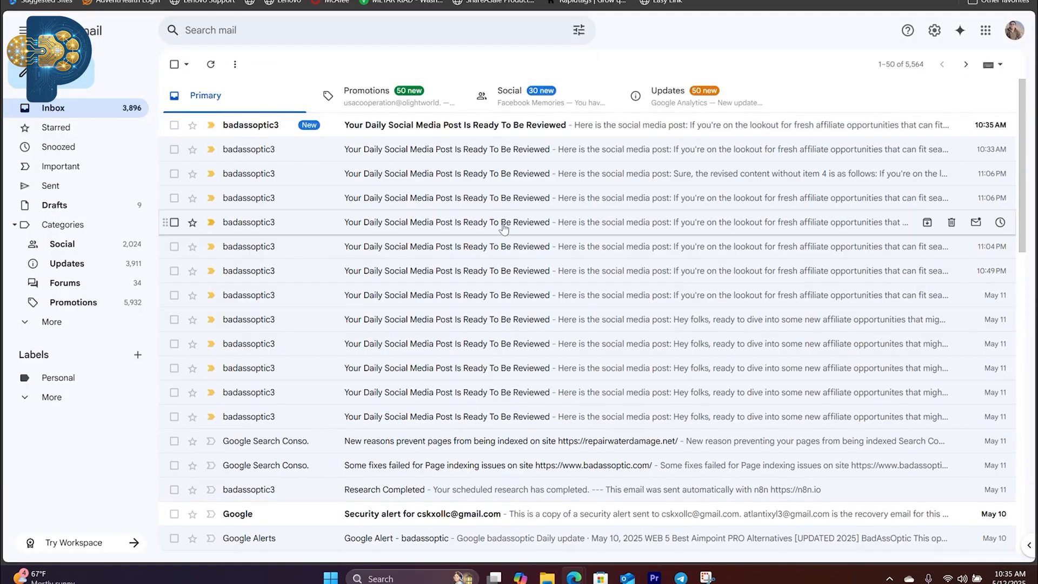
pyautogui.click(463, 127)
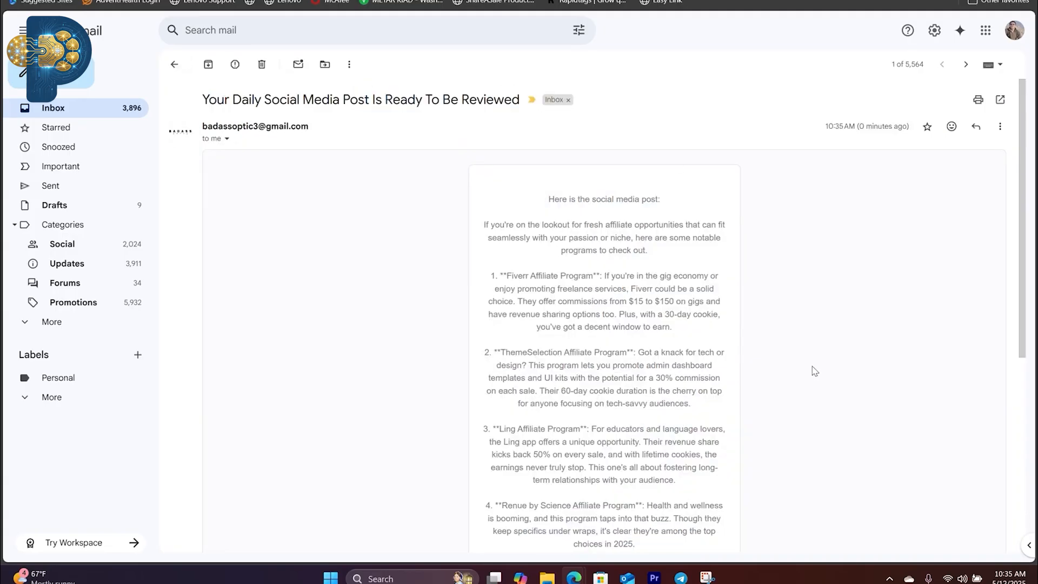
pyautogui.scroll(-5, 718, 312)
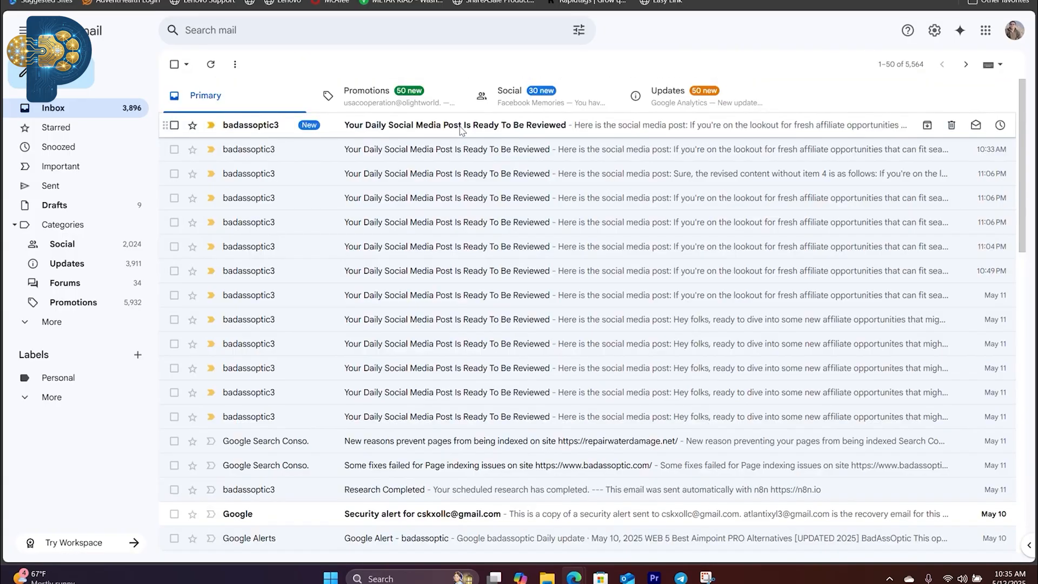
pyautogui.click(462, 130)
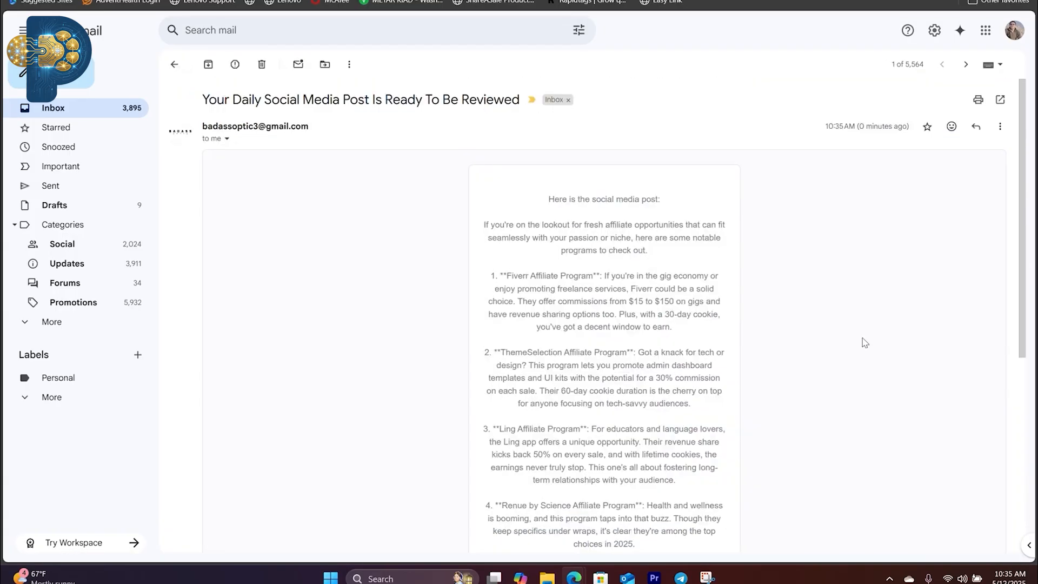
pyautogui.scroll(-5, 626, 228)
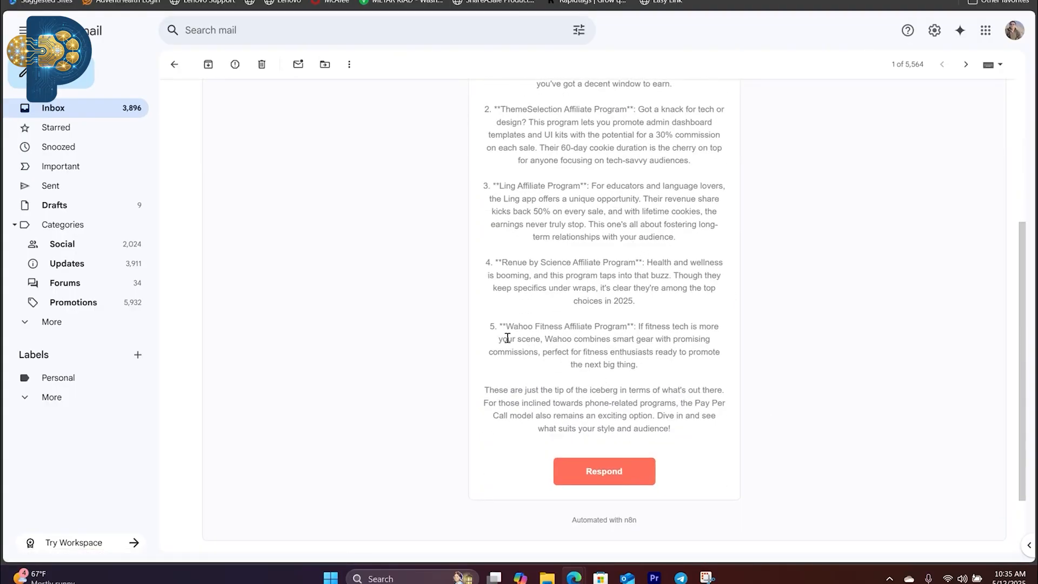
pyautogui.moveTo(492, 327); pyautogui.dragTo(719, 342)
pyautogui.click(658, 383)
pyautogui.click(605, 472)
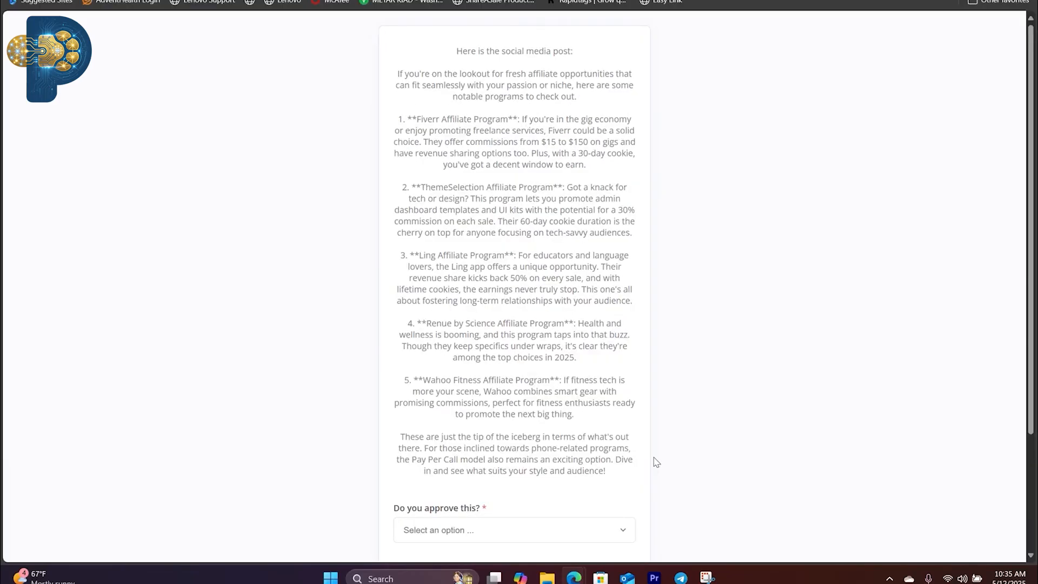
# Step: Answer the approval question with "No, I want to add some changes below" and submit the change request "remove item 5"
pyautogui.scroll(-3, 657, 452)
pyautogui.click(484, 379)
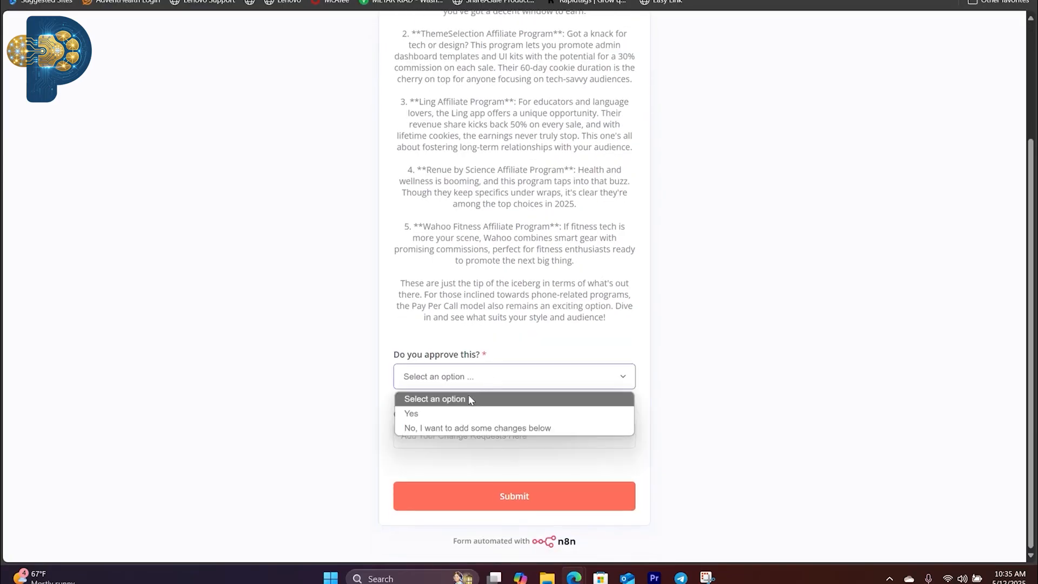
pyautogui.click(453, 427)
pyautogui.click(468, 437)
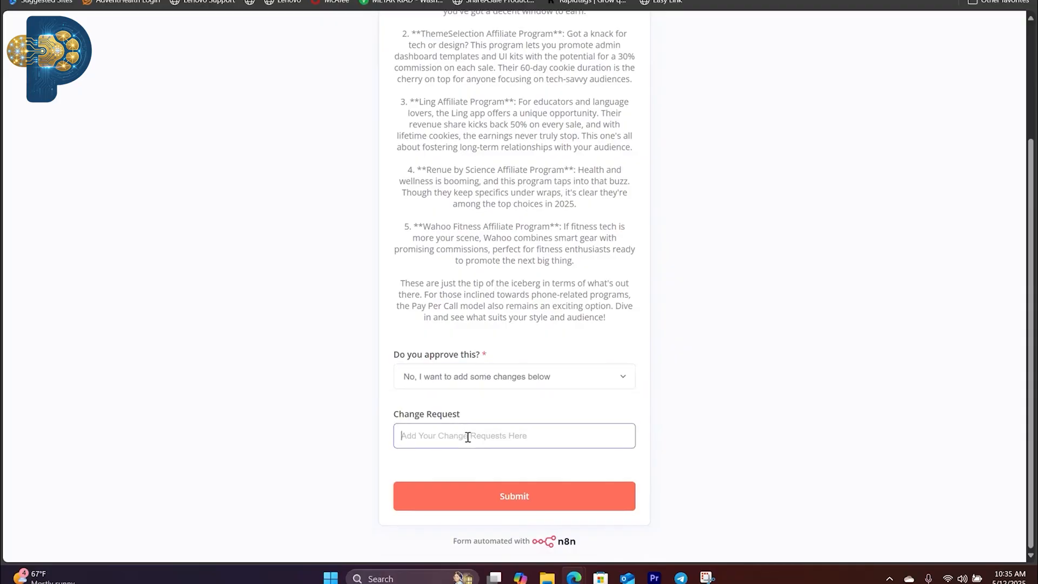
pyautogui.write('re')
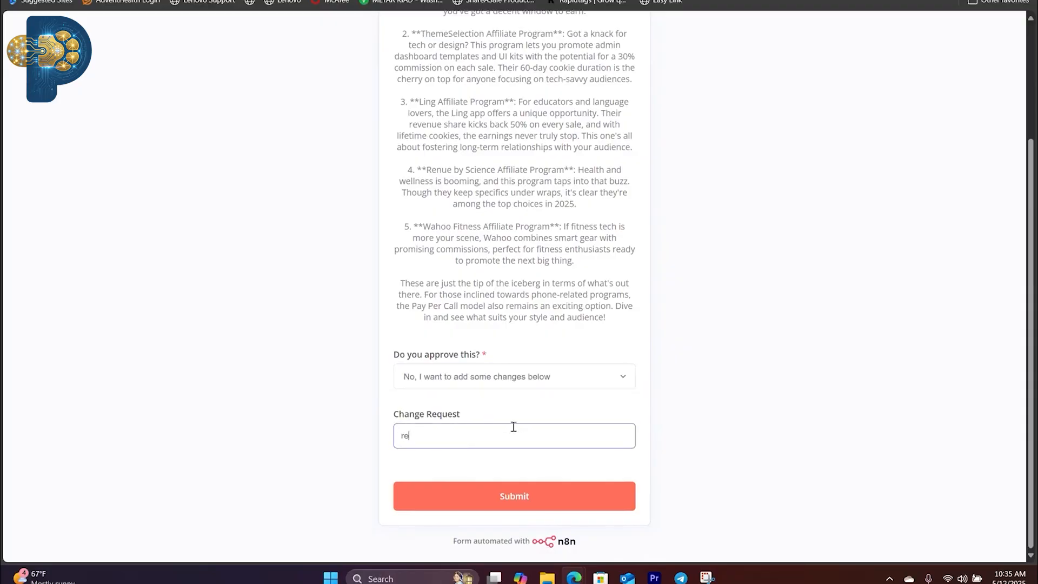
pyautogui.write('move item 5')
pyautogui.click(515, 499)
# Step: After checking the workflow run in n8n, read the newest review email in Gmail and open its response form
pyautogui.hotkey('ctrl', 'Tab')
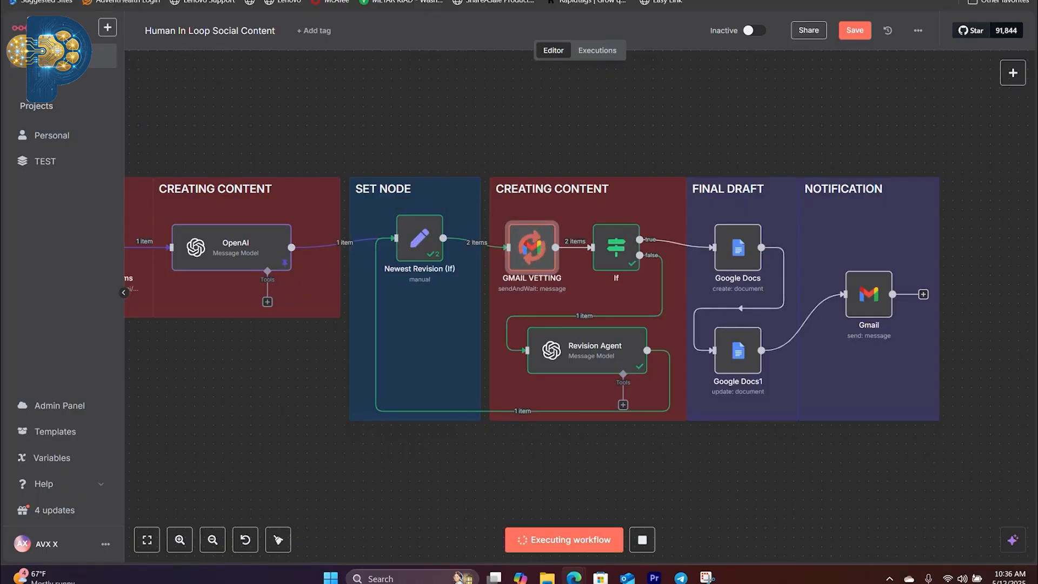
pyautogui.click(736, 0)
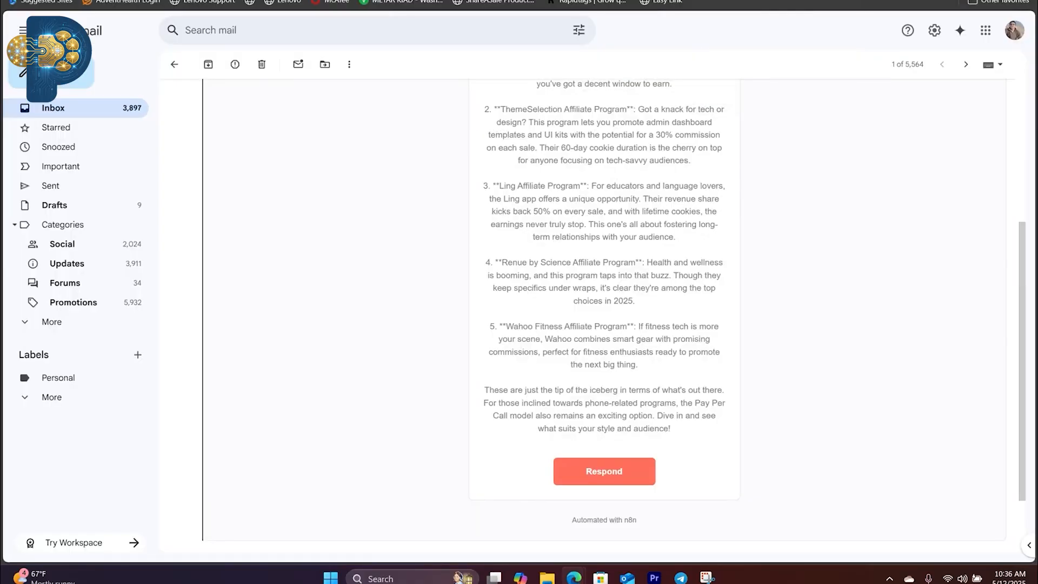
pyautogui.click(88, 117)
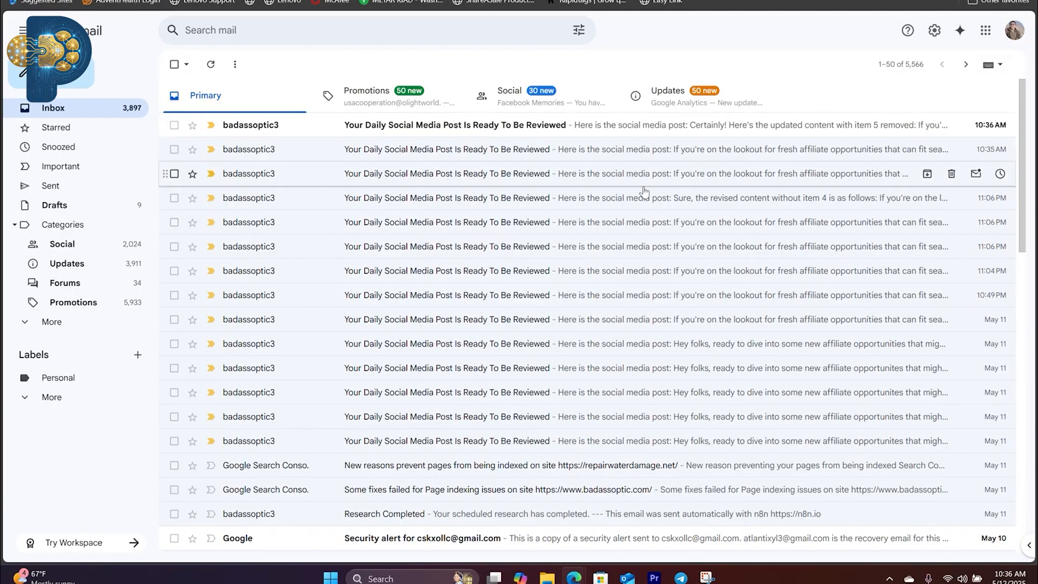
pyautogui.click(507, 127)
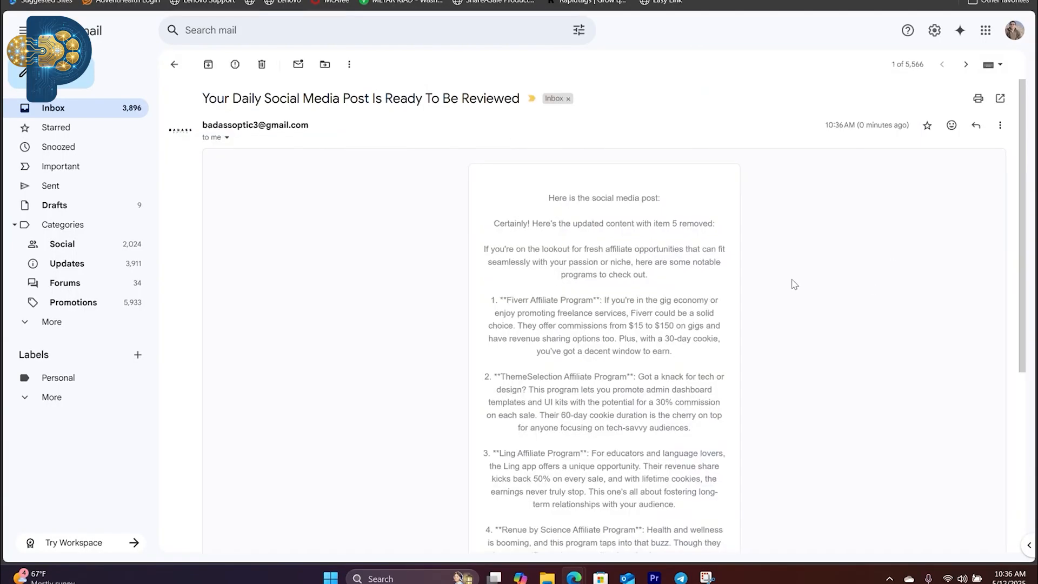
pyautogui.scroll(-5, 792, 283)
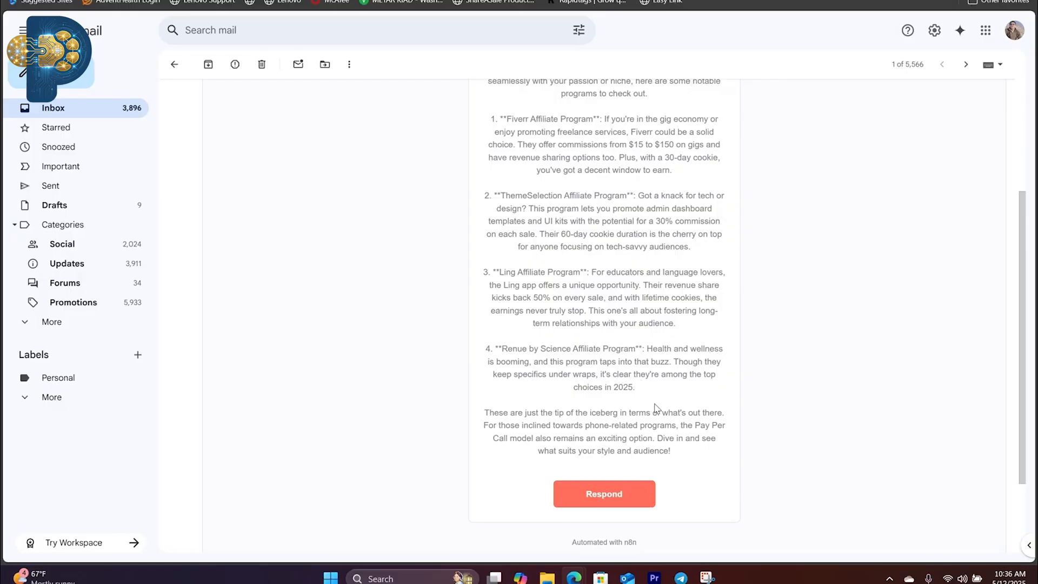
pyautogui.scroll(1, 647, 408)
pyautogui.scroll(-1, 648, 409)
pyautogui.scroll(-1, 647, 409)
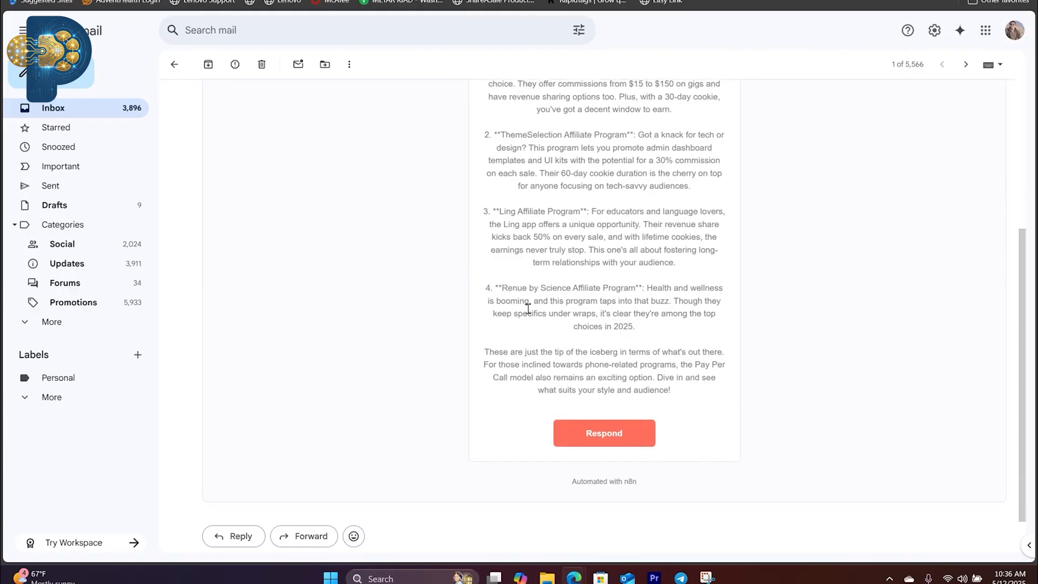
pyautogui.click(605, 434)
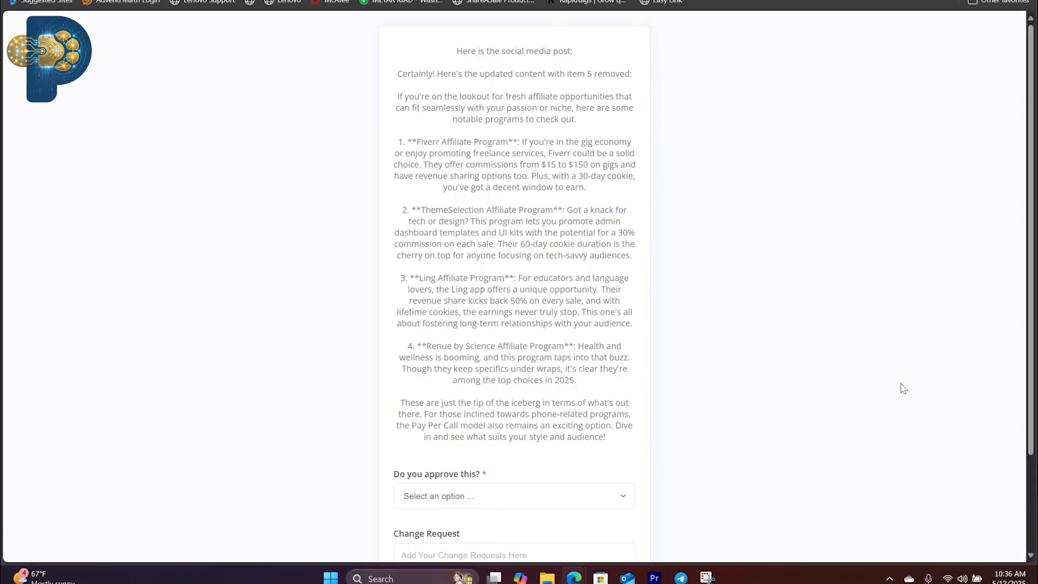
# Step: Reject the revised post with "No, I want to add some changes below" and submit the change request "remove item 4"
pyautogui.scroll(-2, 822, 366)
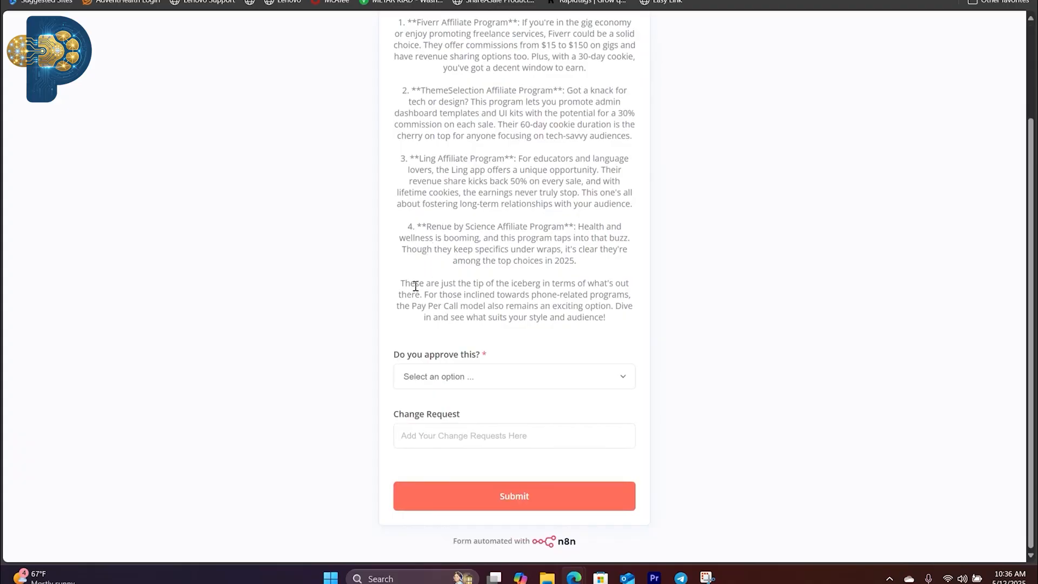
pyautogui.click(475, 377)
pyautogui.click(458, 427)
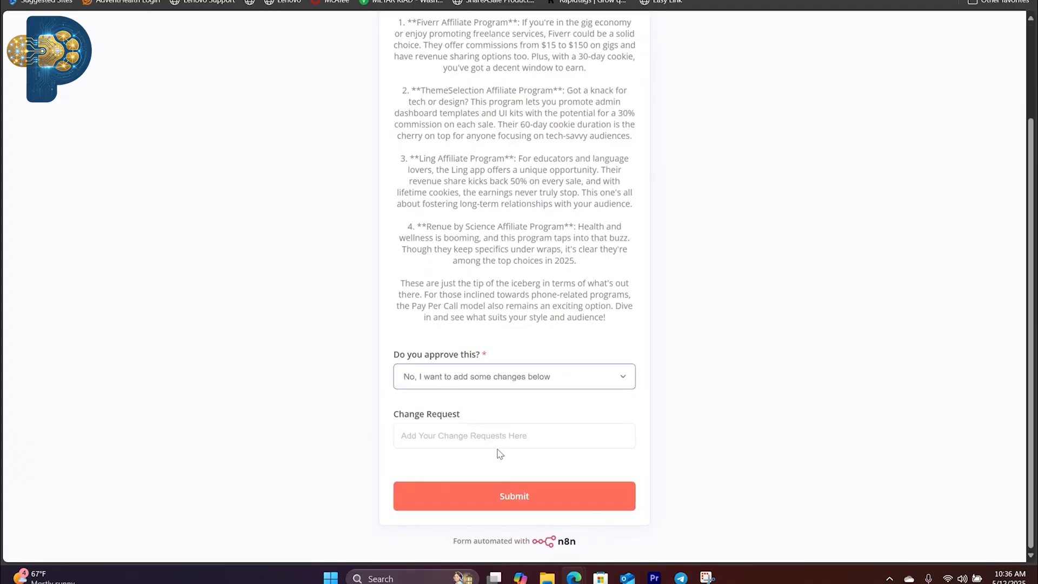
pyautogui.click(477, 440)
pyautogui.write('remove item 4')
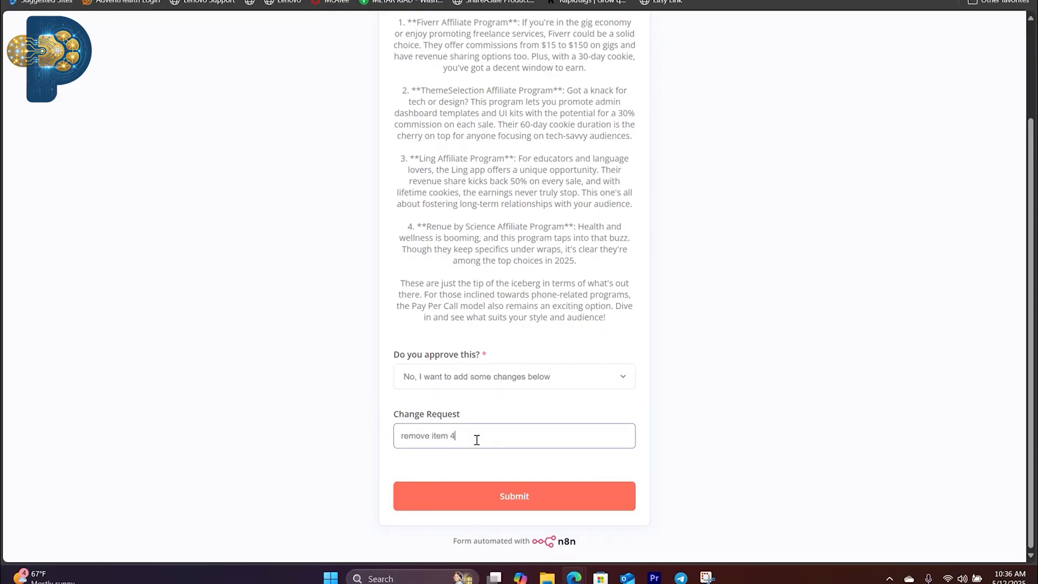
pyautogui.click(530, 504)
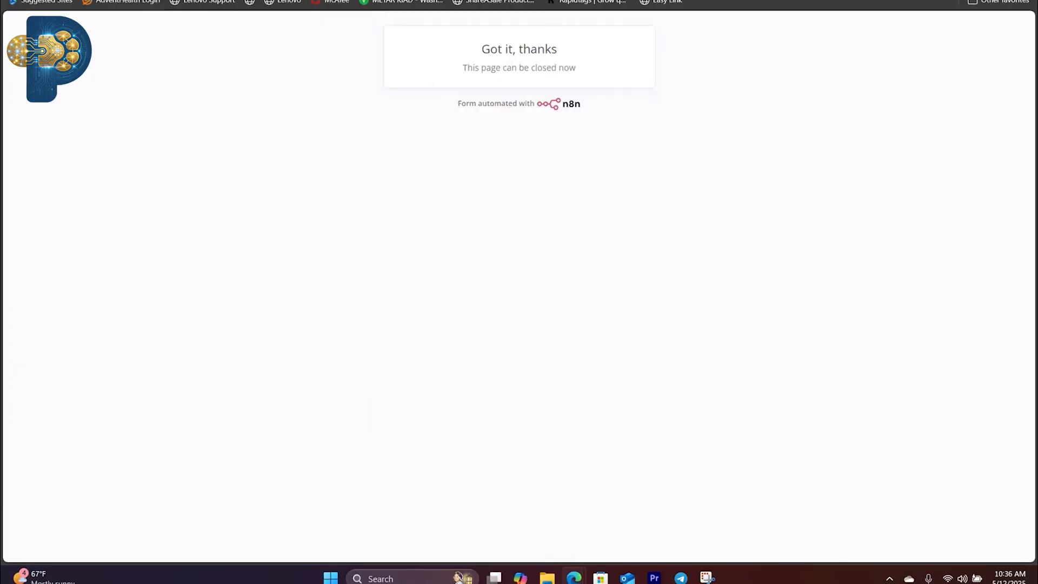
# Step: Check the second revision loop in n8n, review the latest revised post email in Gmail, and open its response form
pyautogui.click(676, 1)
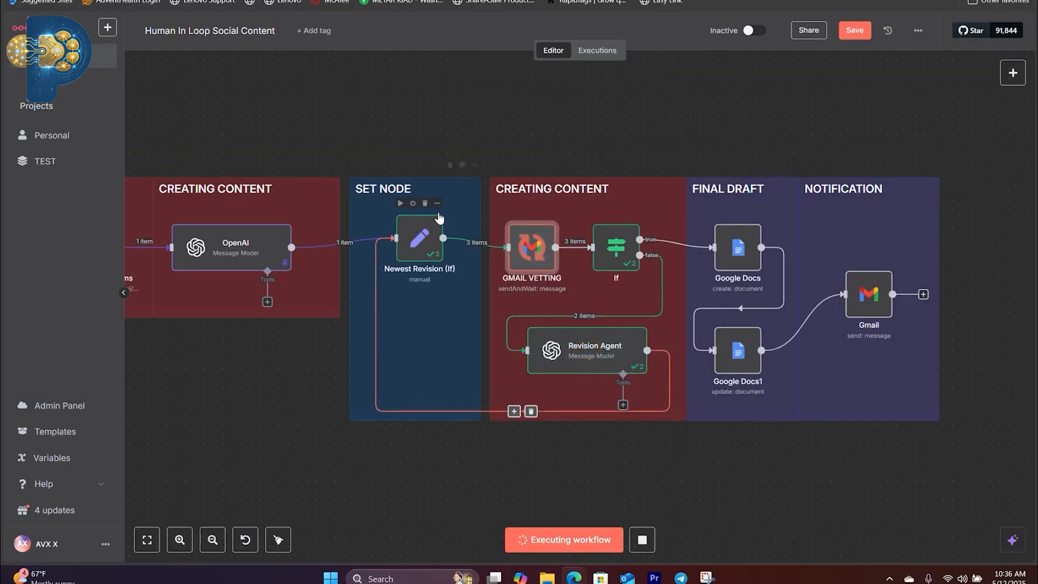
pyautogui.click(746, 1)
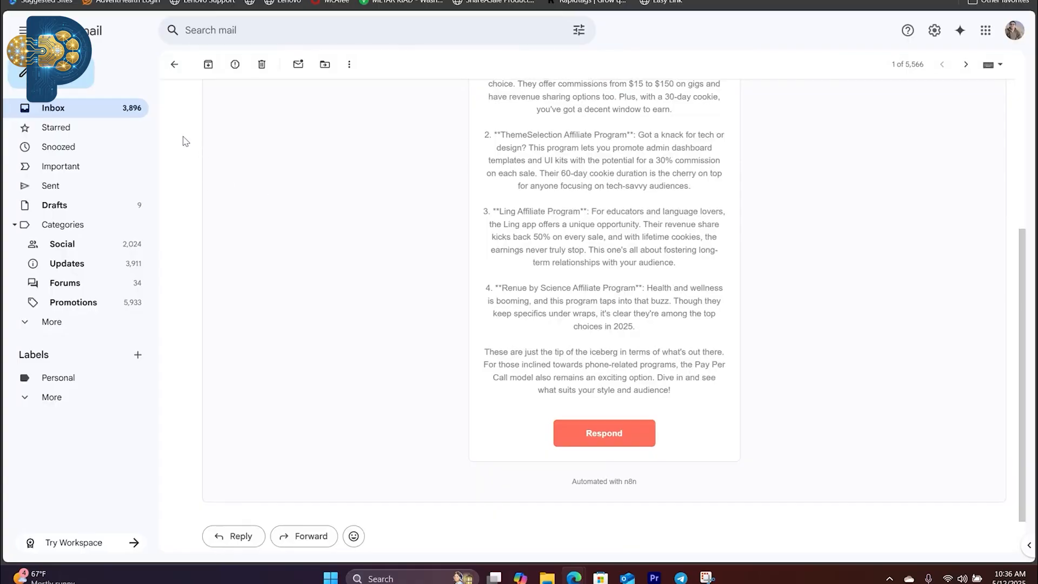
pyautogui.click(47, 107)
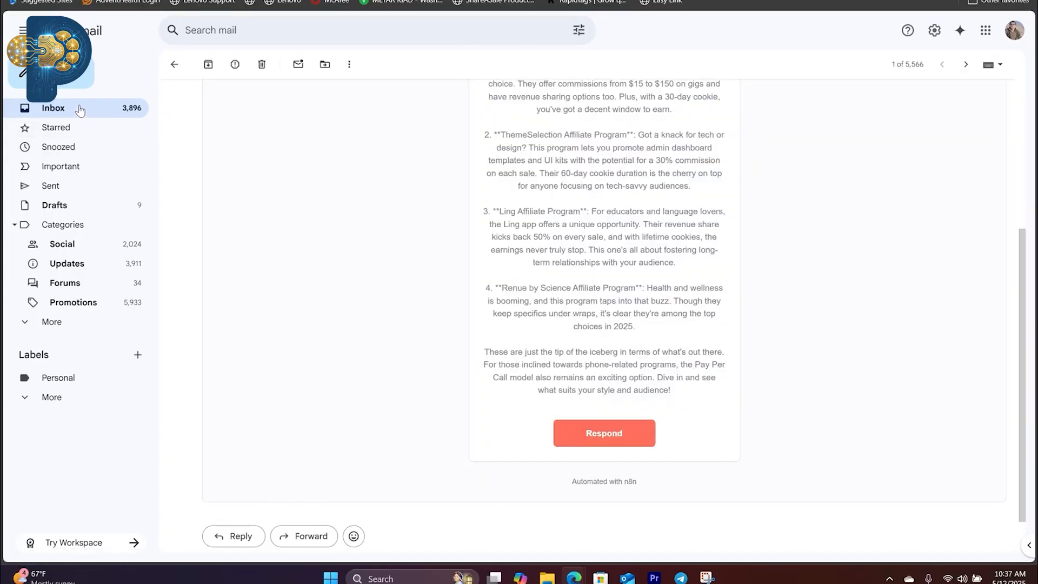
pyautogui.click(80, 110)
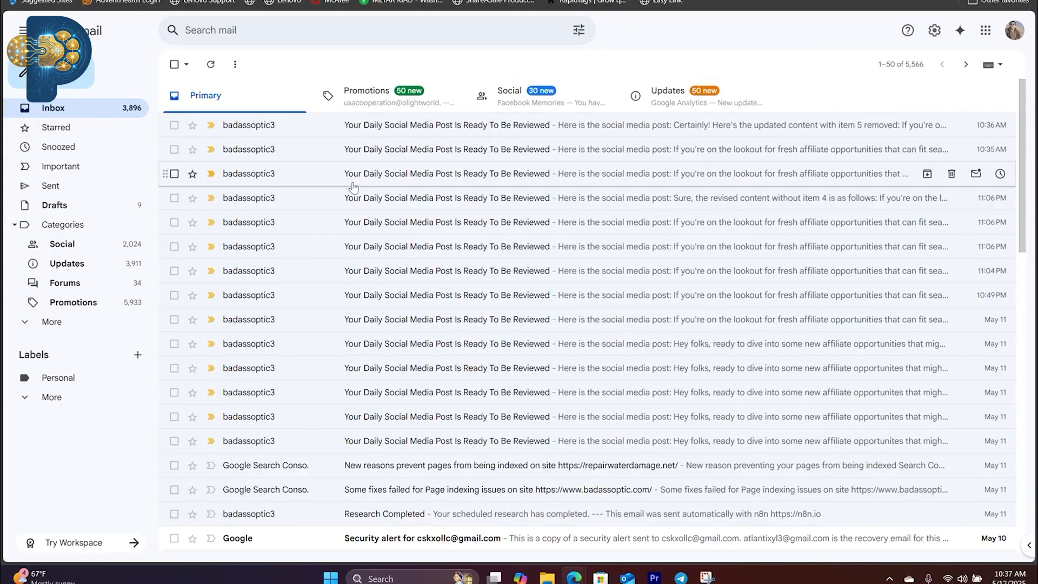
pyautogui.click(481, 128)
pyautogui.scroll(-3, 638, 301)
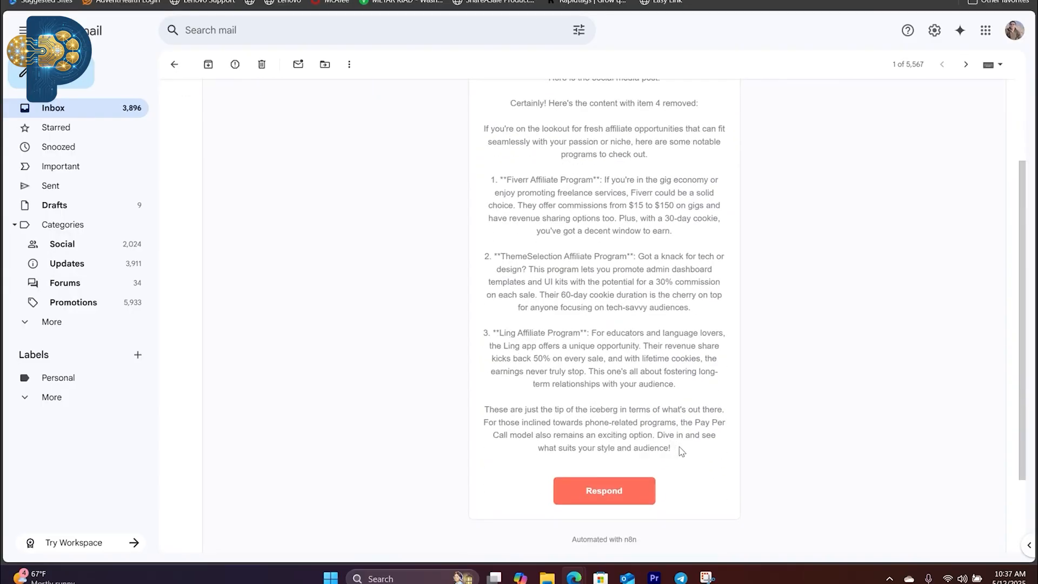
pyautogui.moveTo(682, 451); pyautogui.dragTo(533, 211)
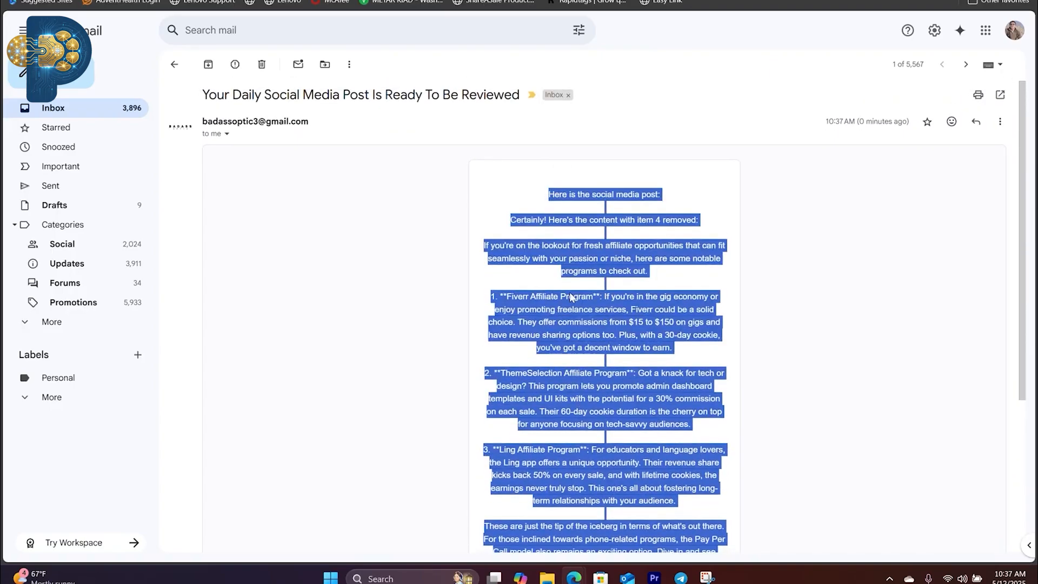
pyautogui.scroll(-4, 571, 297)
pyautogui.click(637, 393)
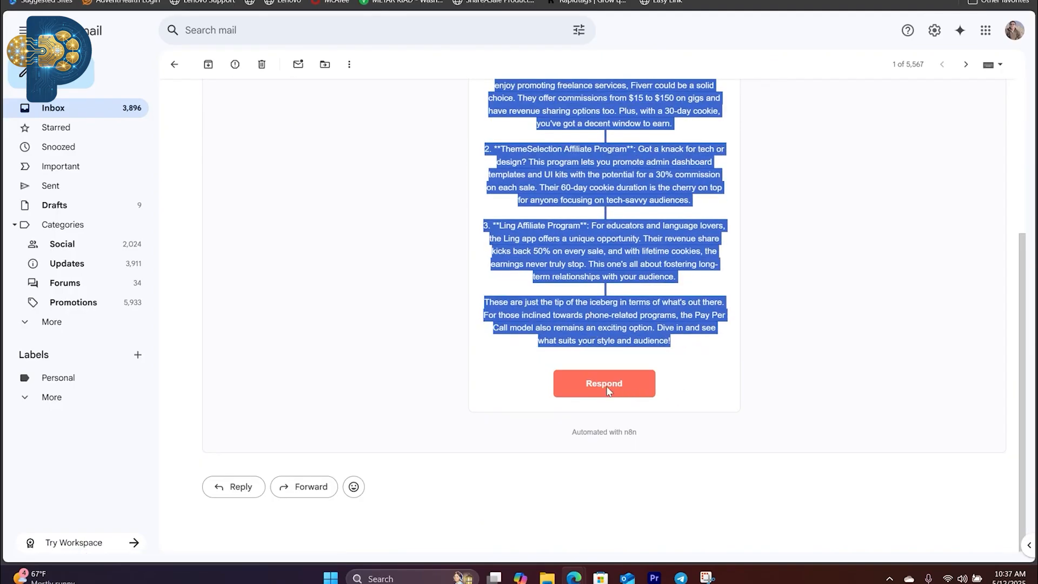
# Step: Approve the latest revised post by answering "Yes" to the approval question and submit the form
pyautogui.scroll(-1, 564, 435)
pyautogui.click(483, 381)
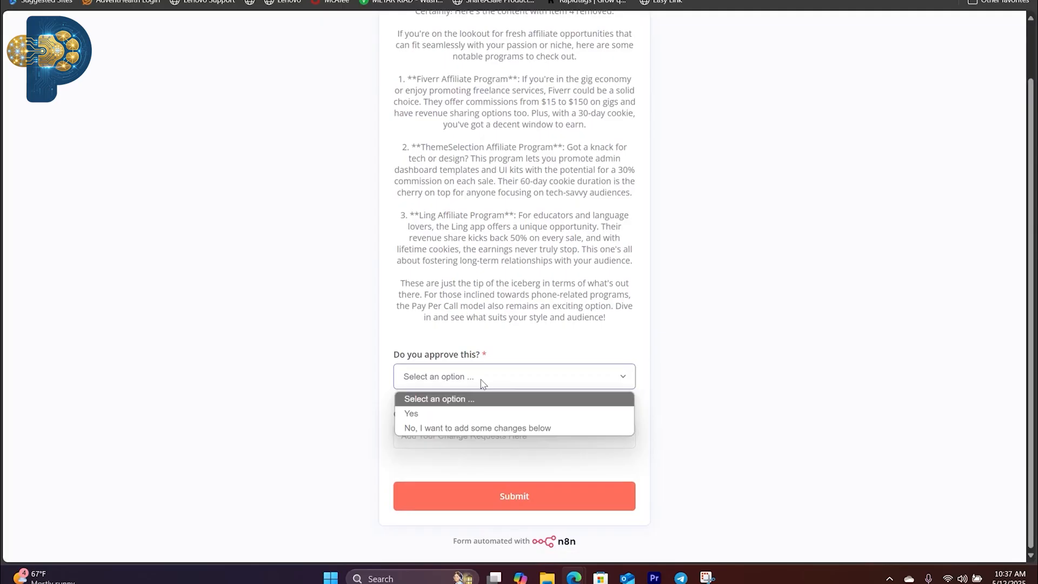
pyautogui.click(449, 417)
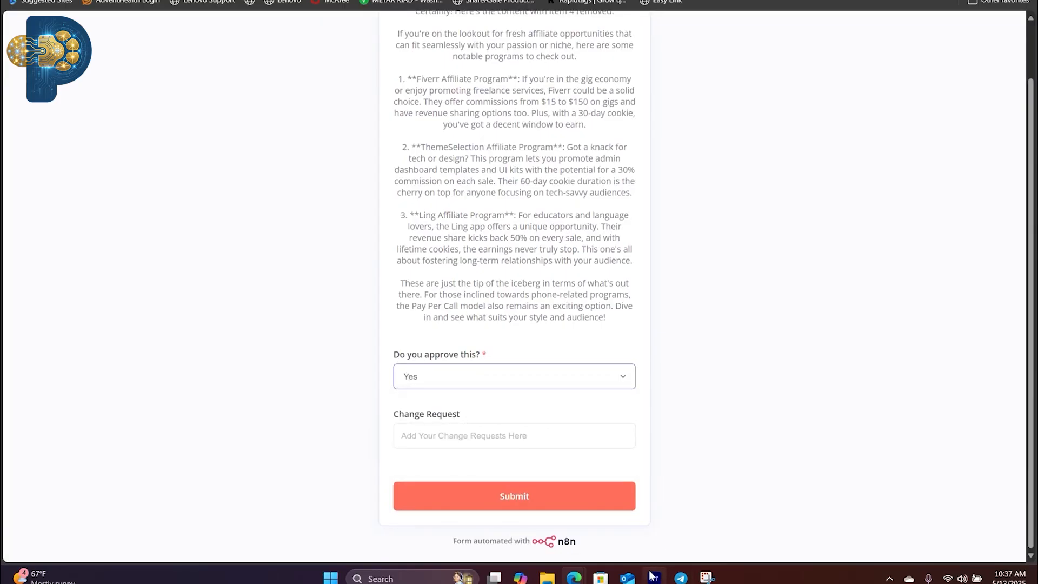
pyautogui.click(528, 496)
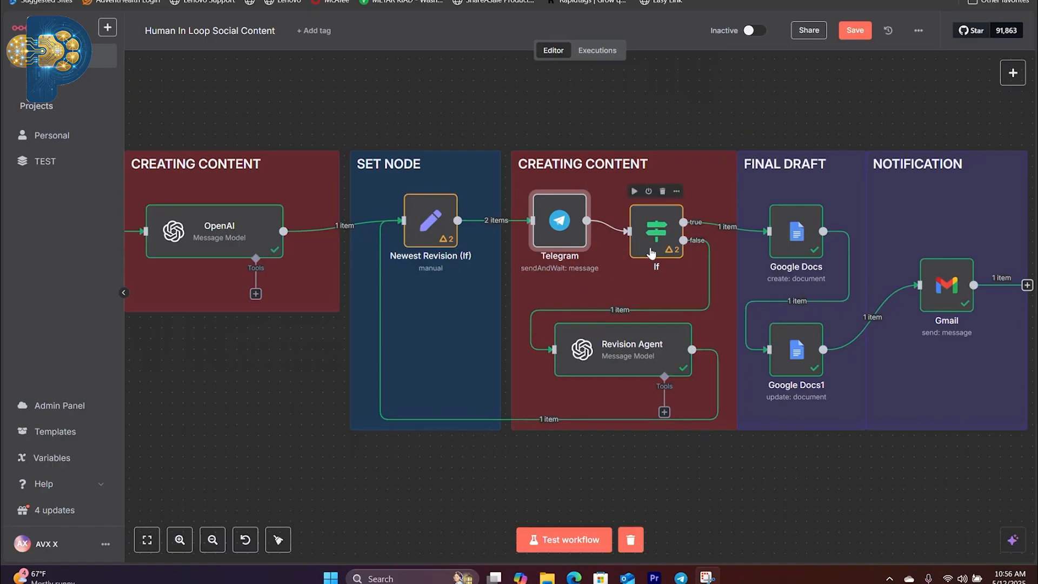
# Step: Add a human-in-the-loop Telegram node that sends a message and waits for a response to the workflow
pyautogui.hscroll(2, 652, 255)
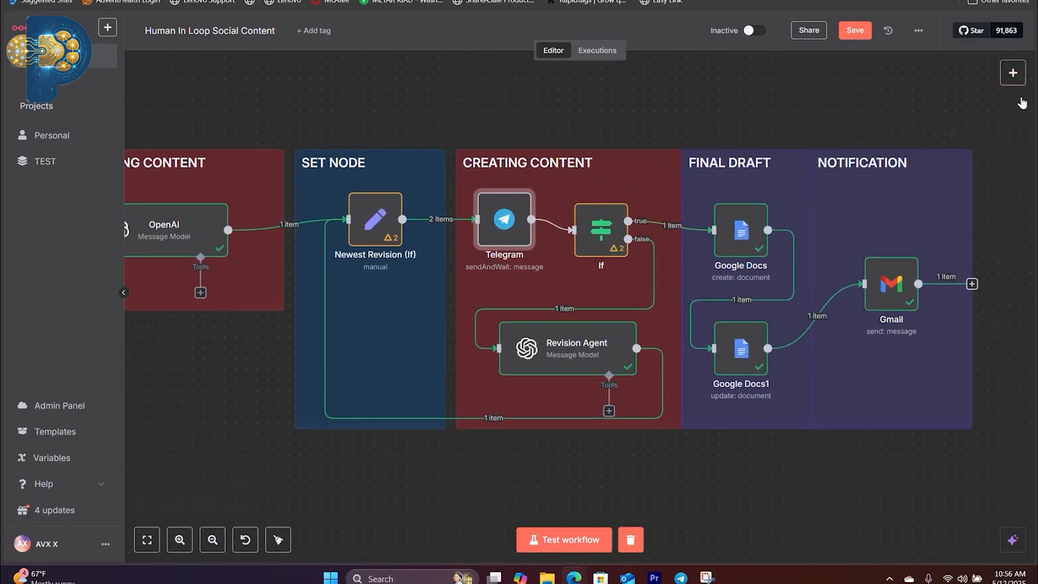
pyautogui.click(1011, 78)
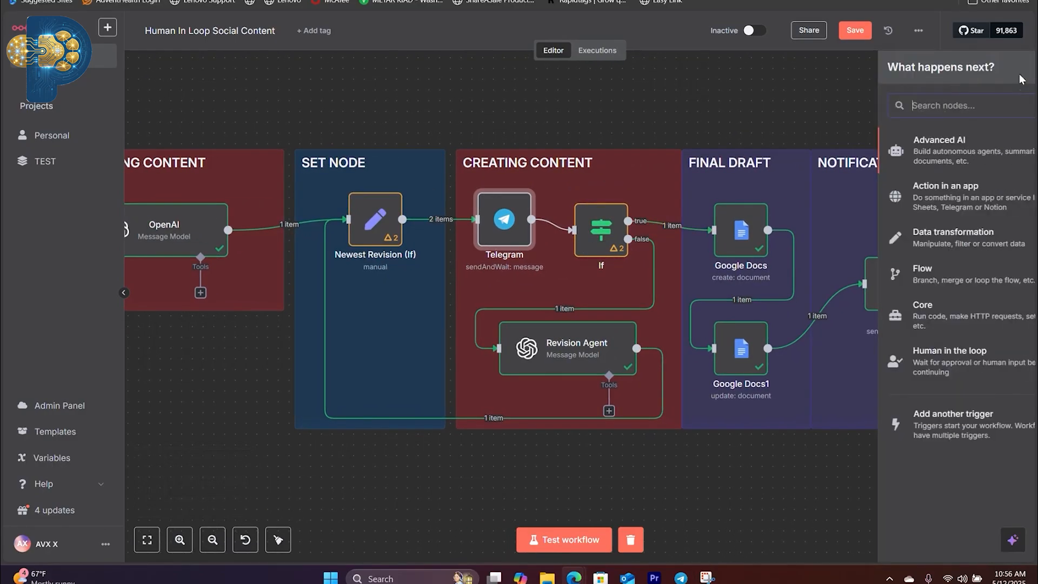
pyautogui.click(901, 362)
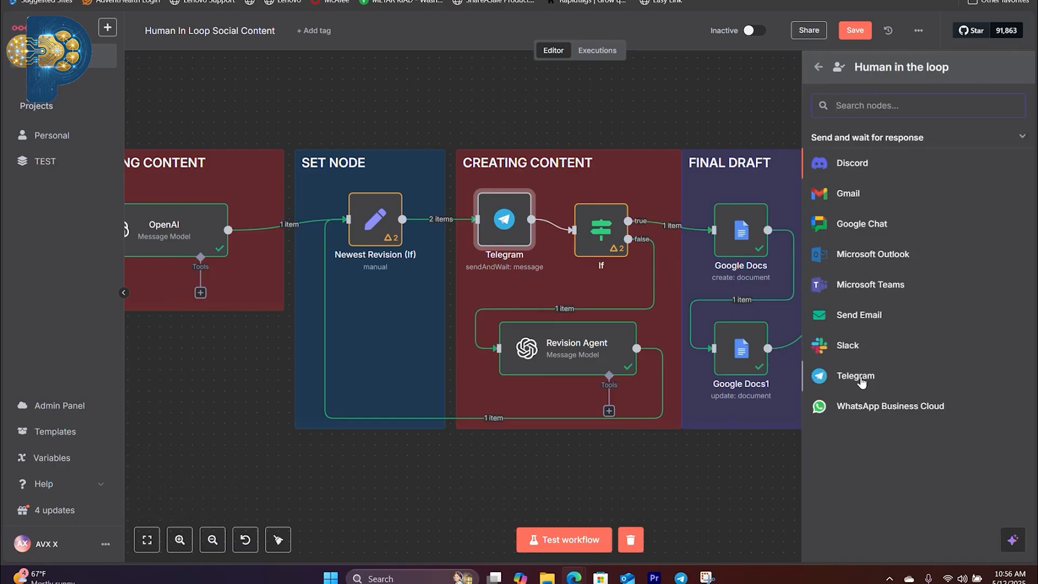
pyautogui.click(856, 376)
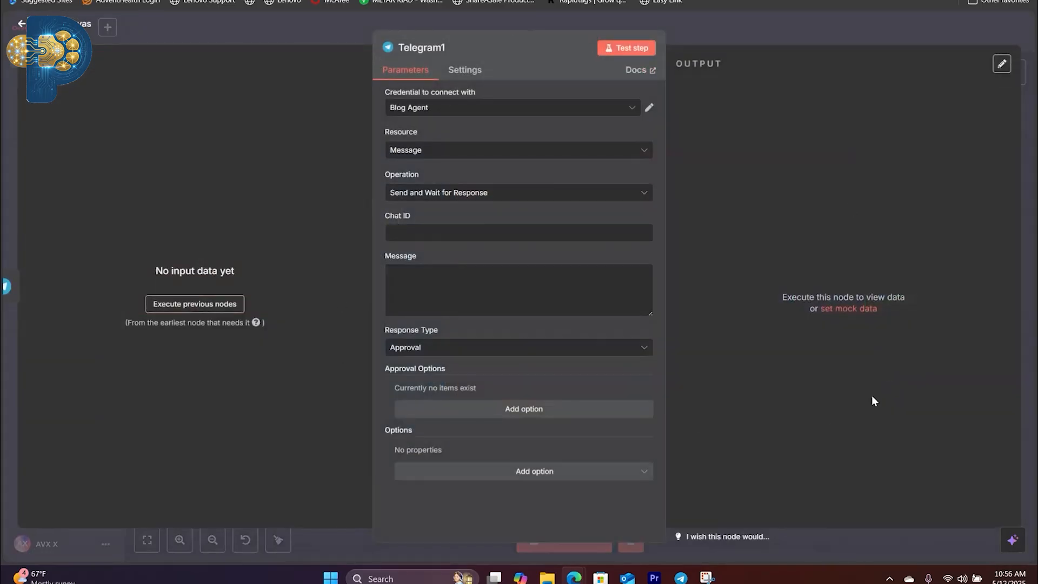
# Step: Close the new Telegram node's settings, move the node above the Creating Content section, and delete it from the workflow
pyautogui.press('Escape')
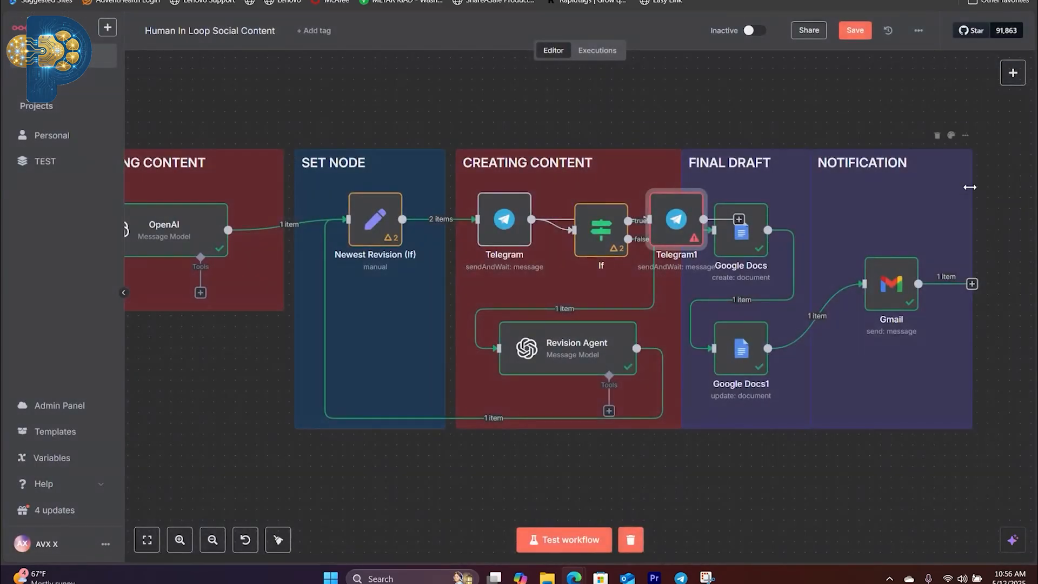
pyautogui.moveTo(676, 206); pyautogui.dragTo(644, 124)
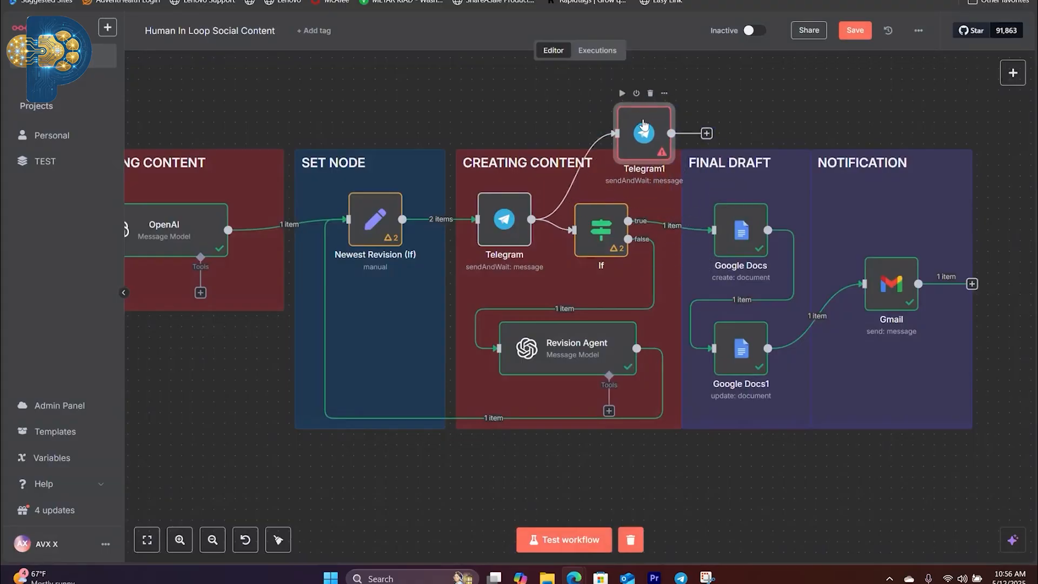
pyautogui.click(651, 93)
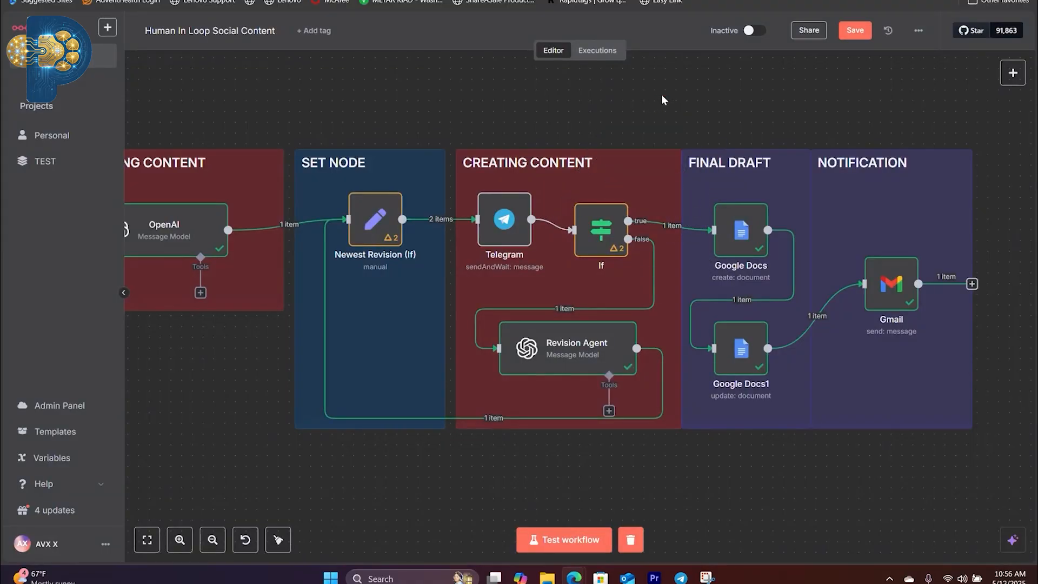
# Step: Open the existing Telegram node and review its send-and-wait operation, message expression, and custom form fields
pyautogui.click(505, 222)
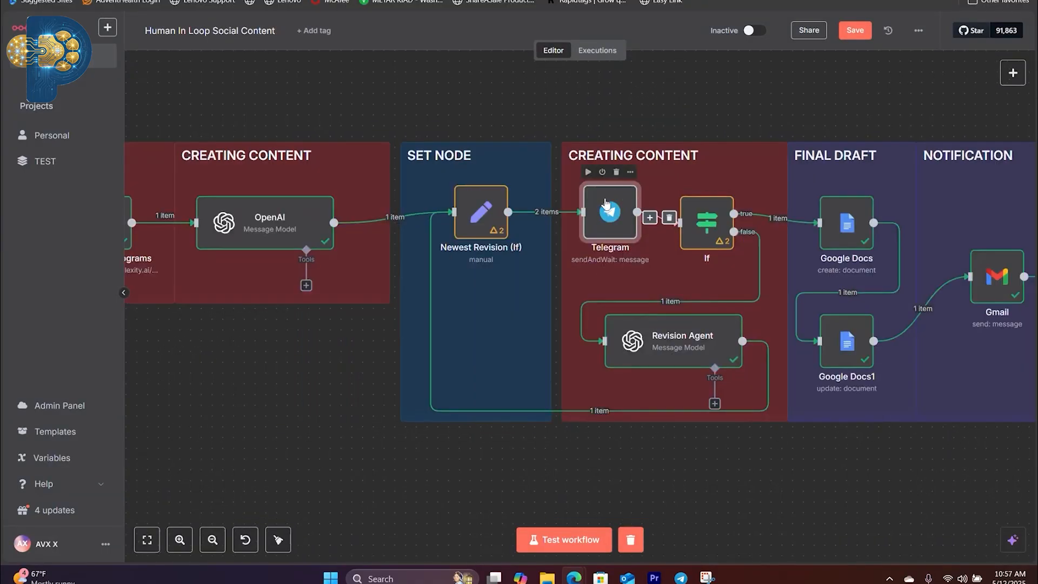
pyautogui.doubleClick(609, 214)
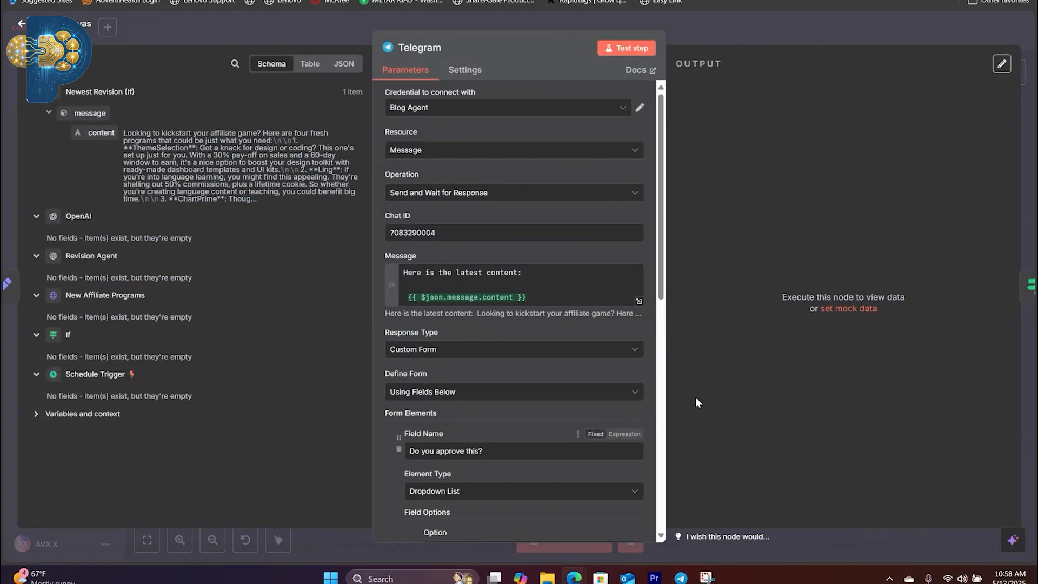
pyautogui.moveTo(658, 240); pyautogui.dragTo(679, 197)
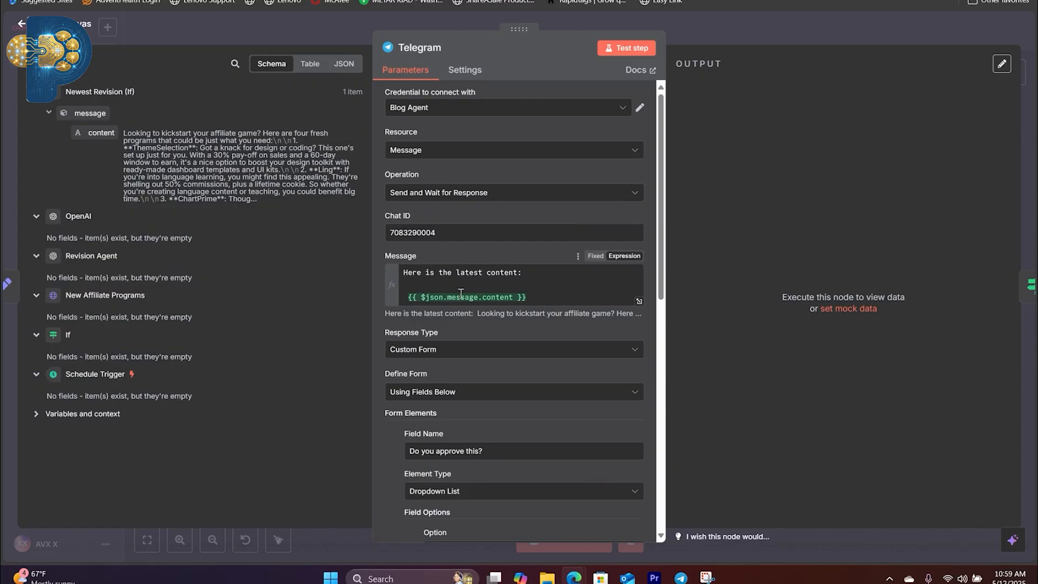
pyautogui.scroll(-3, 506, 303)
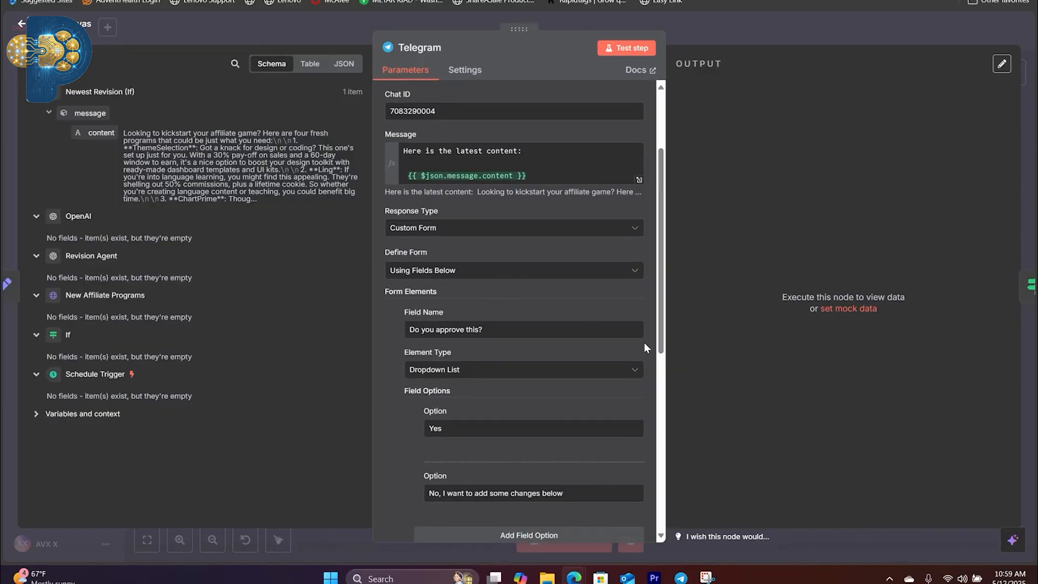
pyautogui.scroll(-10, 580, 342)
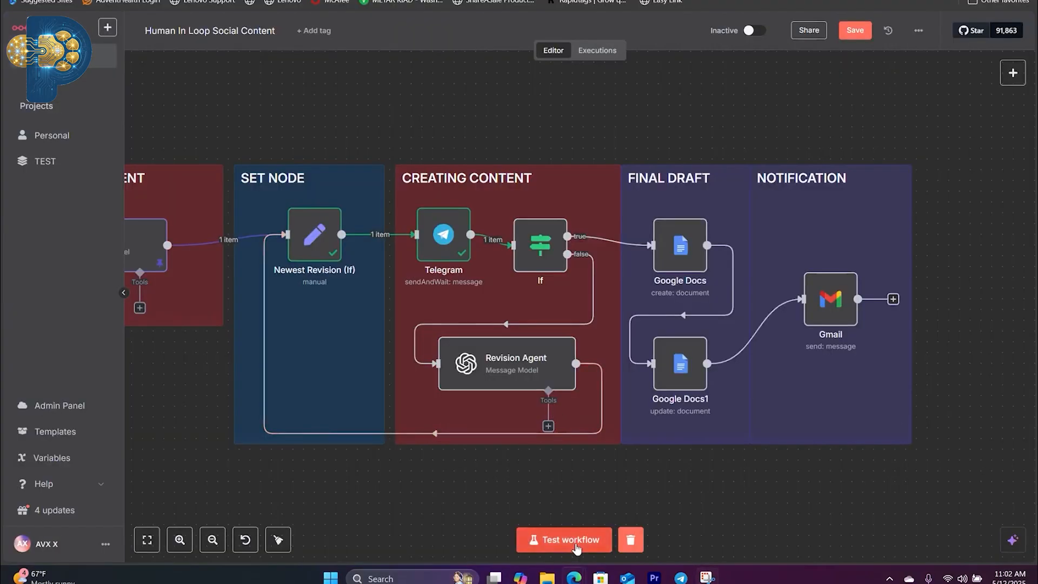
# Step: Test the workflow, read the Blog Agent message in Telegram, and open its response form in the browser
pyautogui.click(575, 541)
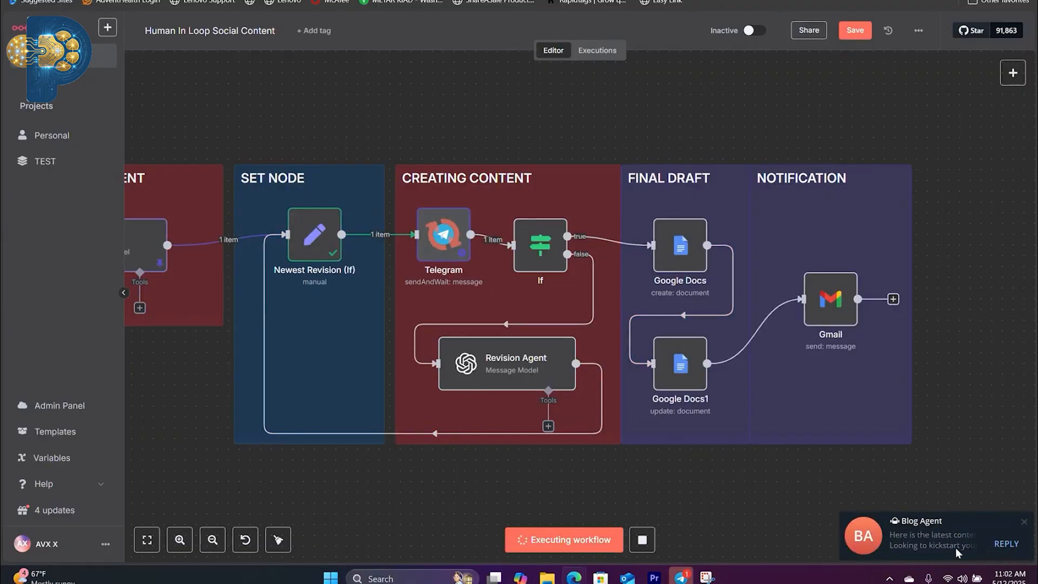
pyautogui.click(953, 548)
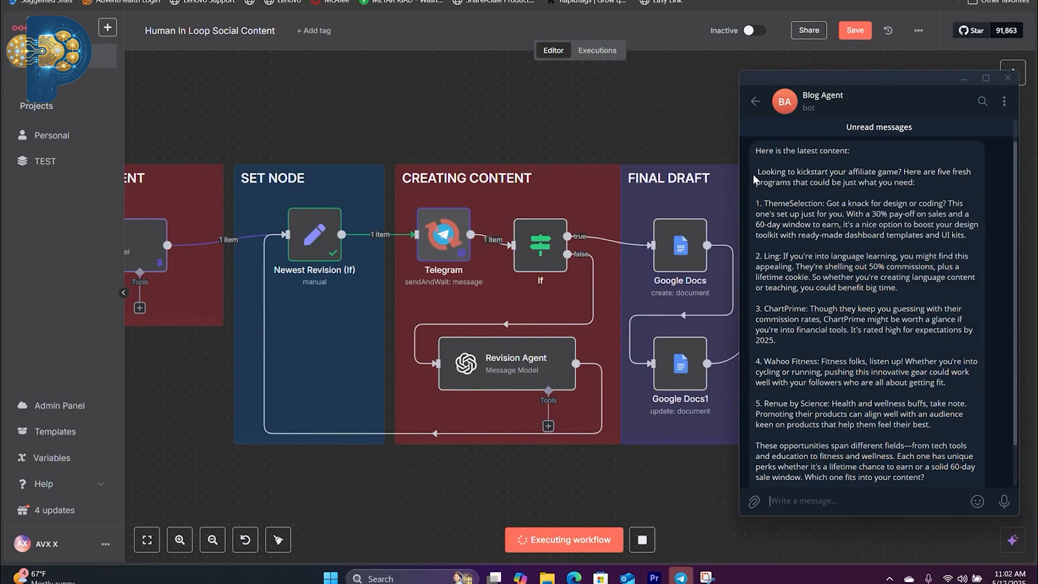
pyautogui.moveTo(755, 180); pyautogui.dragTo(887, 444)
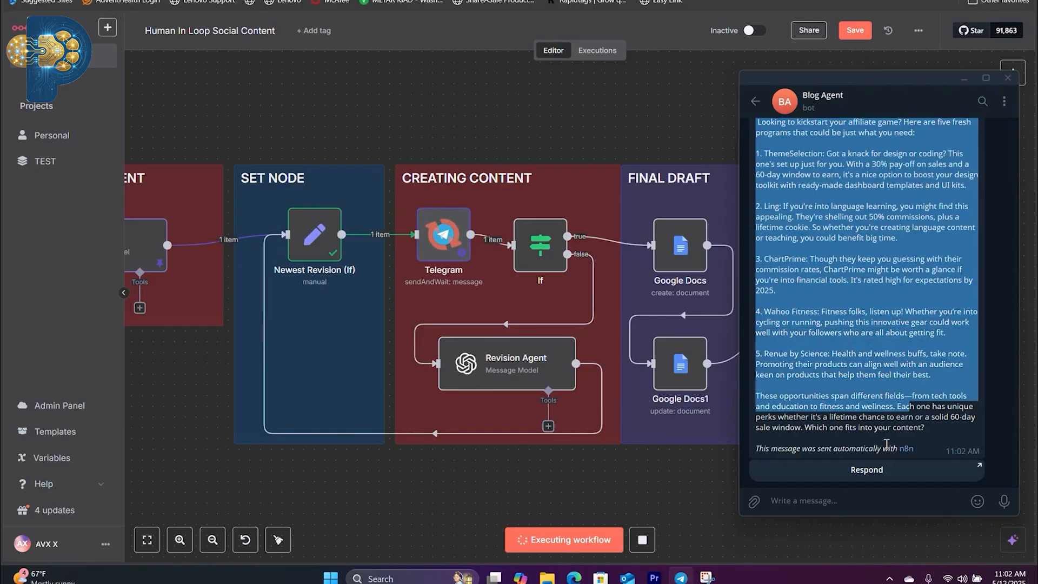
pyautogui.click(936, 470)
pyautogui.click(949, 340)
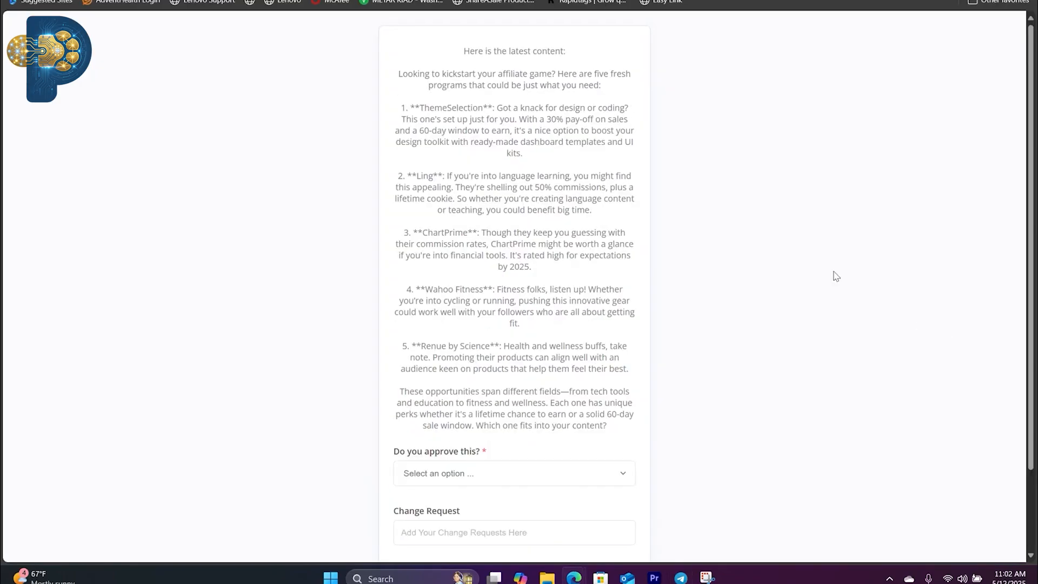
# Step: Reject the post with "No, I want to add some changes below", submit the change request "remove item 3", and close the form page
pyautogui.scroll(-2, 476, 357)
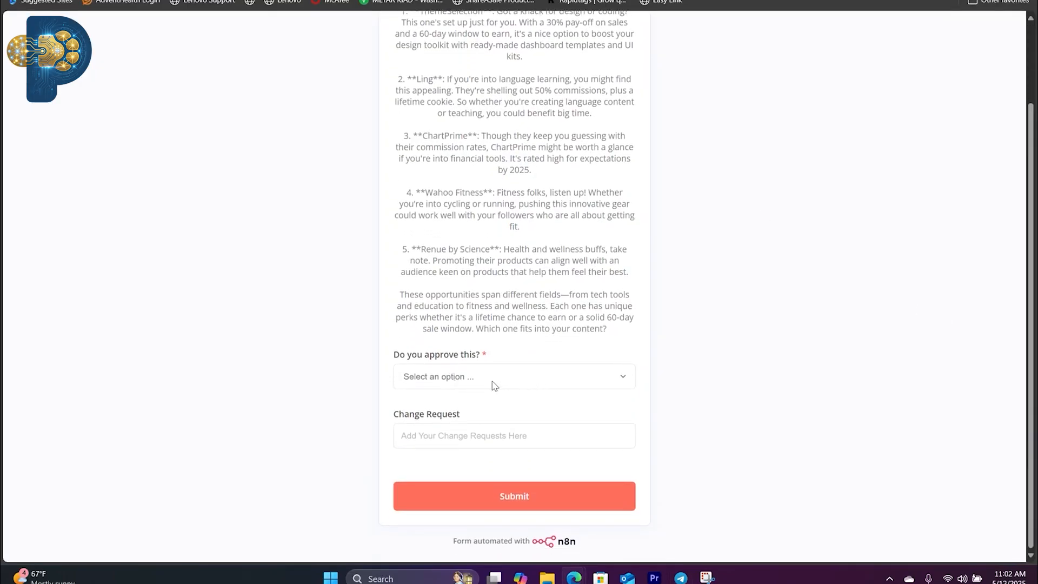
pyautogui.click(494, 385)
pyautogui.click(534, 366)
pyautogui.click(506, 385)
pyautogui.click(481, 428)
pyautogui.click(479, 441)
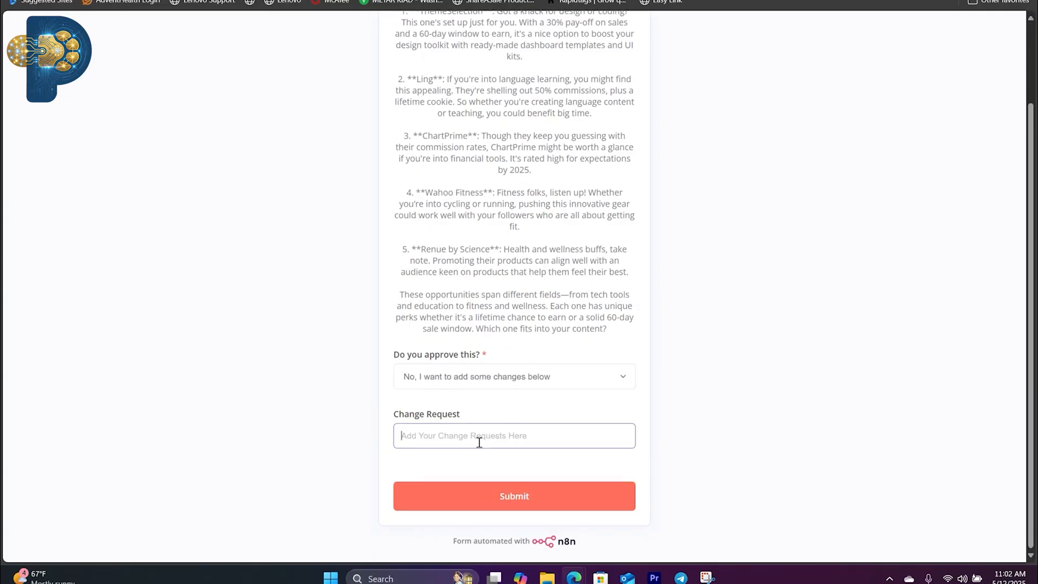
pyautogui.write('remove item 3')
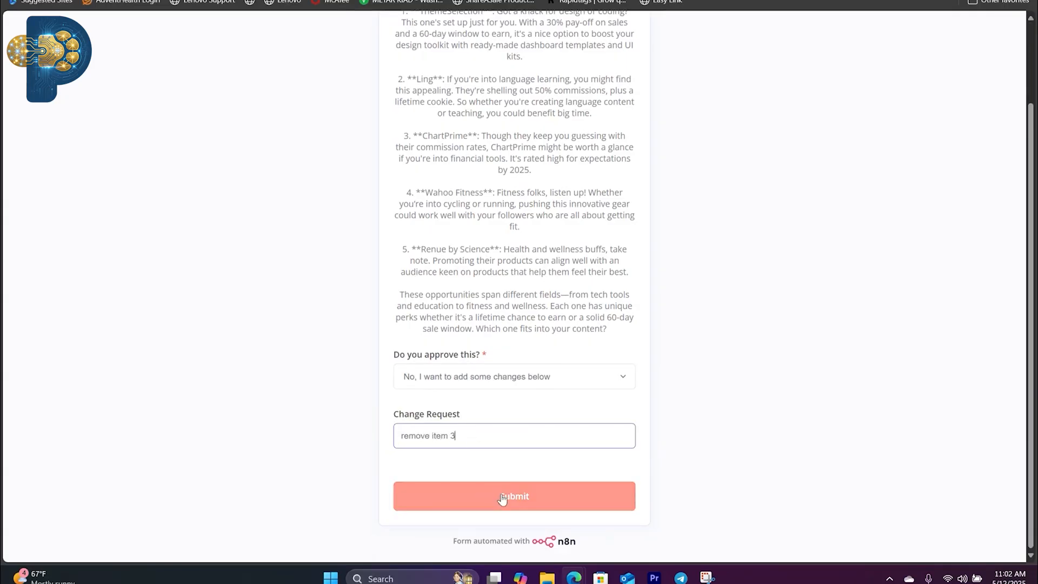
pyautogui.click(503, 496)
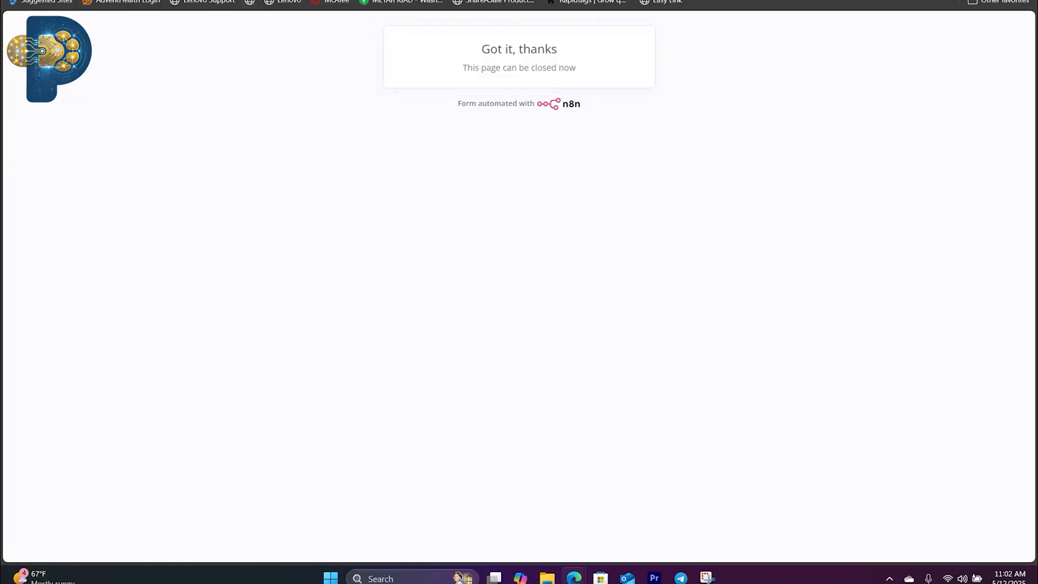
pyautogui.hotkey('ctrl', 'w')
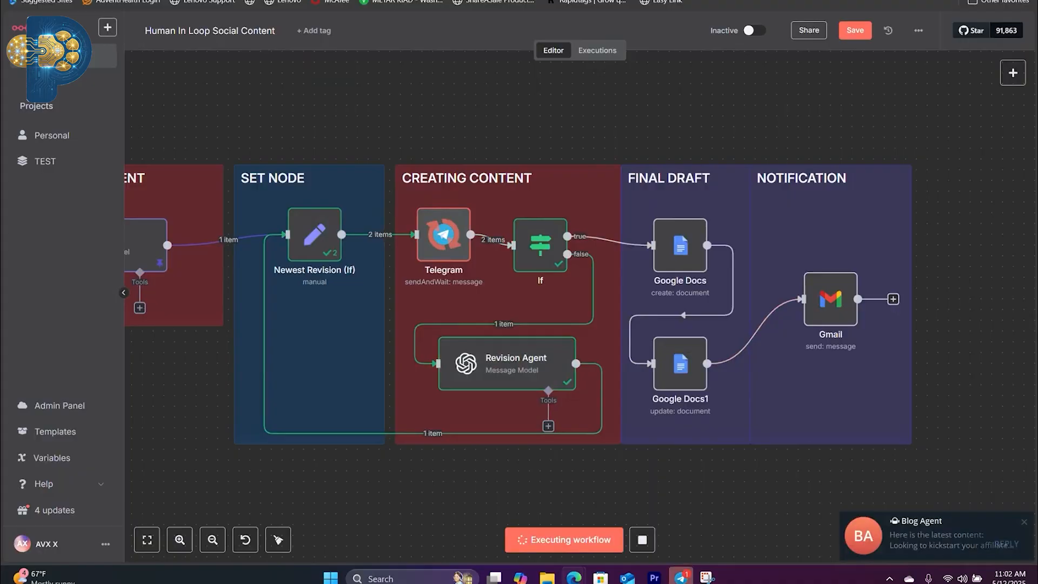
# Step: Switch to Telegram, compare the original post with the revised one, and open the revised post's response form
pyautogui.click(681, 577)
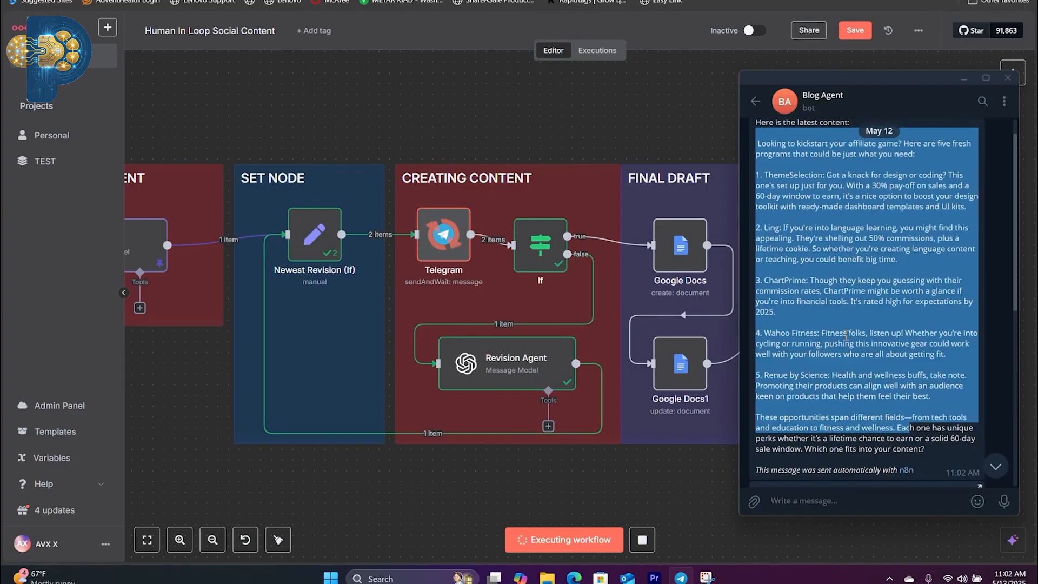
pyautogui.moveTo(758, 281); pyautogui.dragTo(856, 328)
pyautogui.scroll(-3, 817, 379)
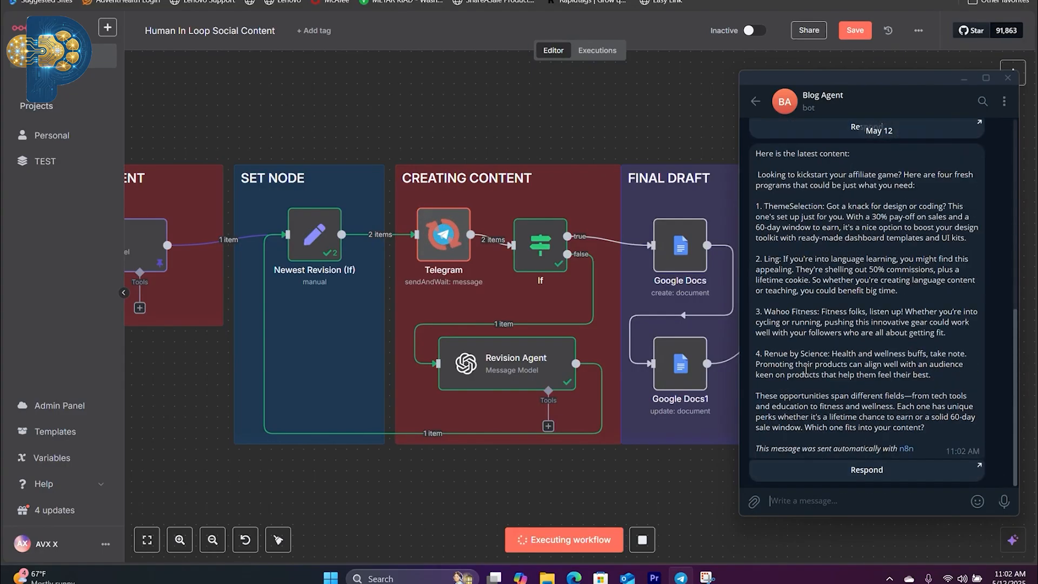
pyautogui.click(876, 479)
pyautogui.click(954, 338)
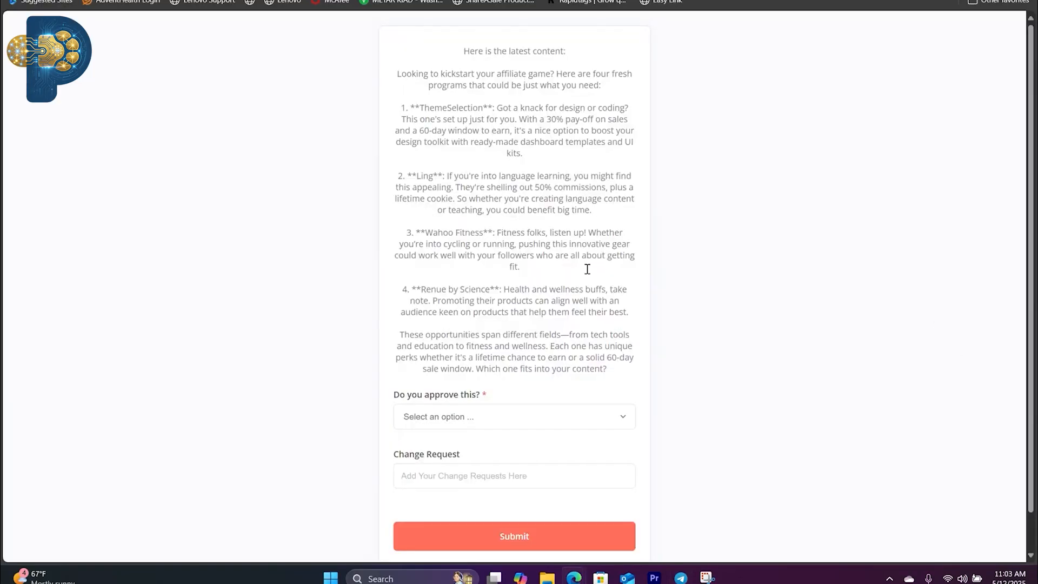
# Step: Approve the revised post by answering "Yes", submit the form, and return to the n8n workflow
pyautogui.scroll(-1, 483, 392)
pyautogui.click(483, 377)
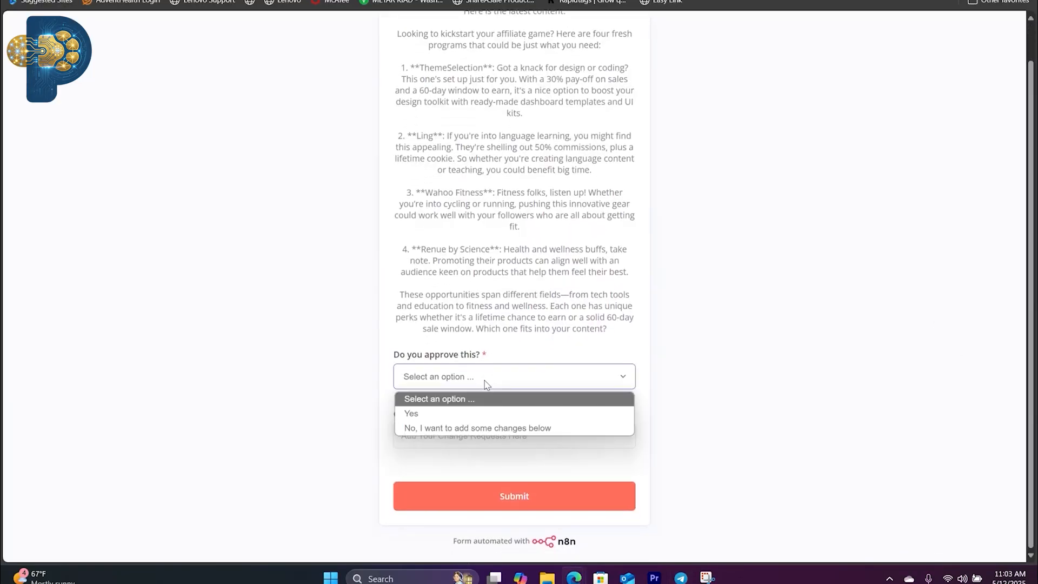
pyautogui.click(469, 415)
pyautogui.click(536, 507)
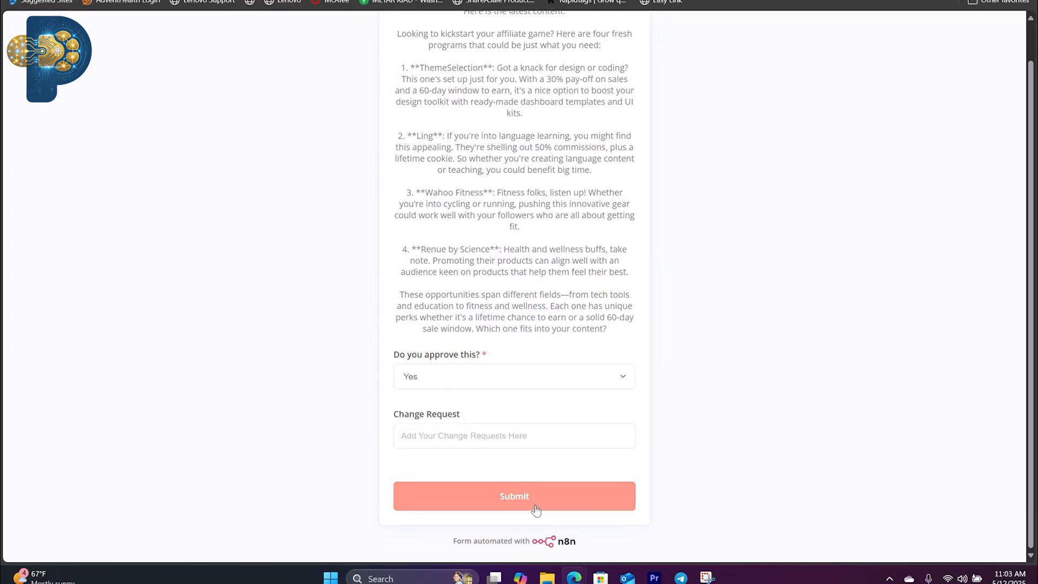
pyautogui.click(309, 1)
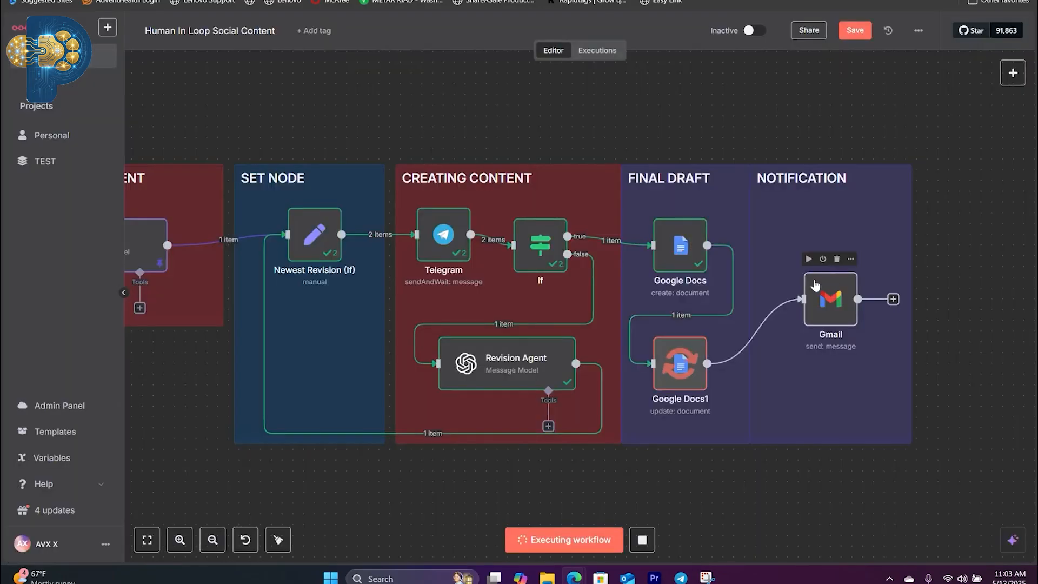